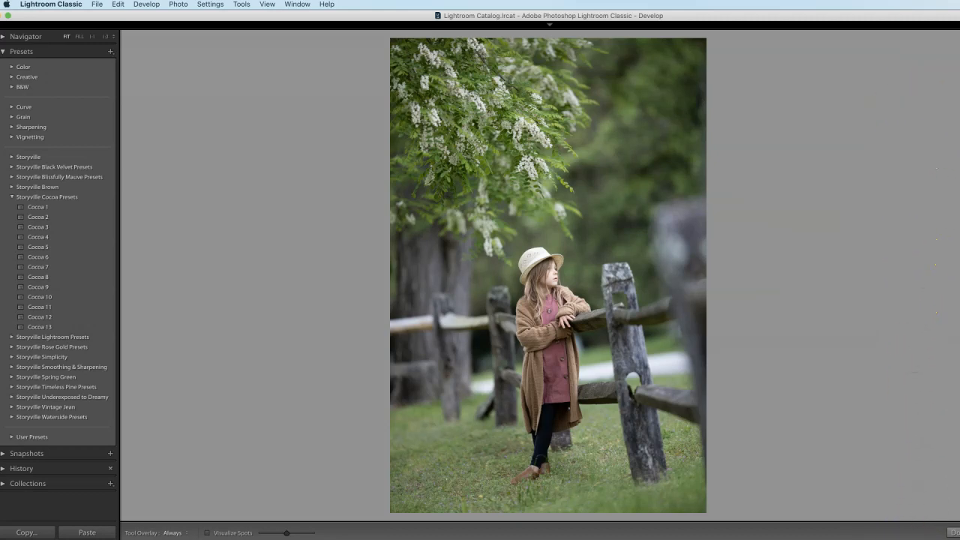
Step: Crop and straighten the photo with a slight rotation so the girl and the fence posts stand upright
key("r")
left_click_drag(843, 263, 853, 276)
key("Return")
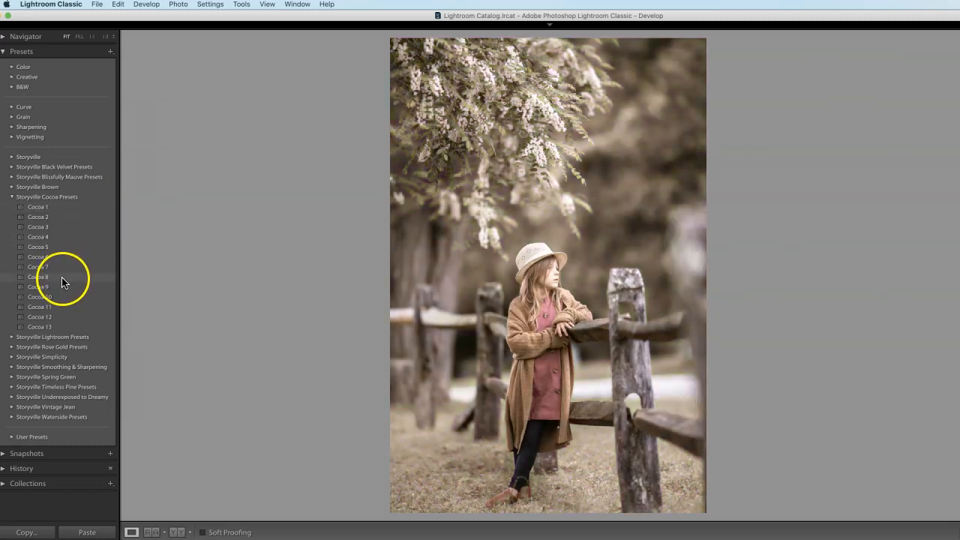
Step: Apply the Cocoa 8 preset from the Storyville Cocoa Presets to the photo and compare it with the original version
left_click(64, 278)
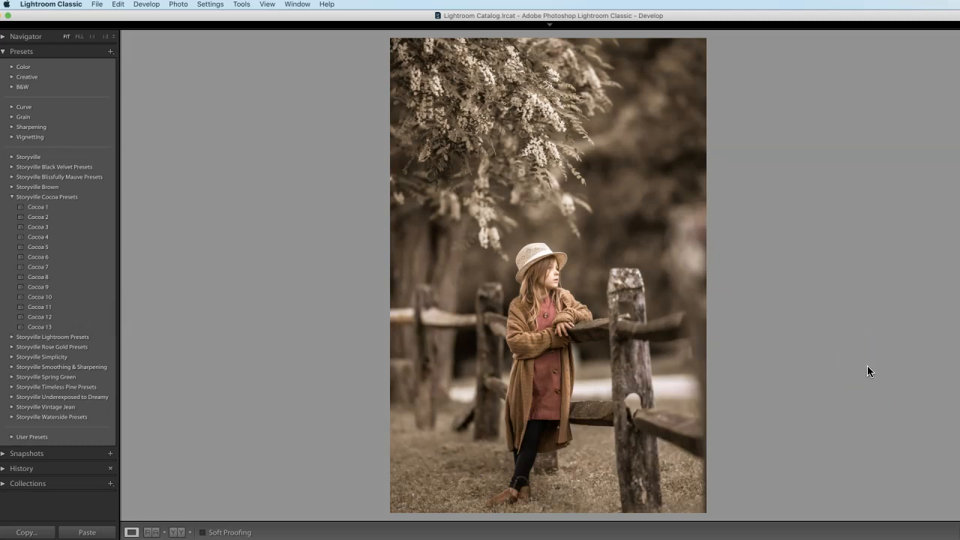
key("backslash")
key("backslash")
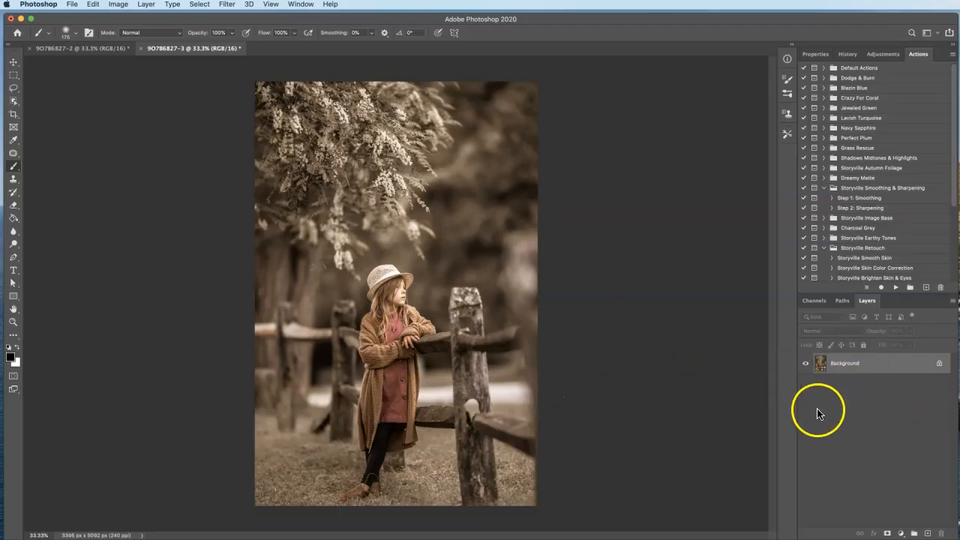
Step: In Photoshop, duplicate the background layer and use Liquify with a size 600 brush to reshape the girl's hat, hair and cardigan outline
key("super+j")
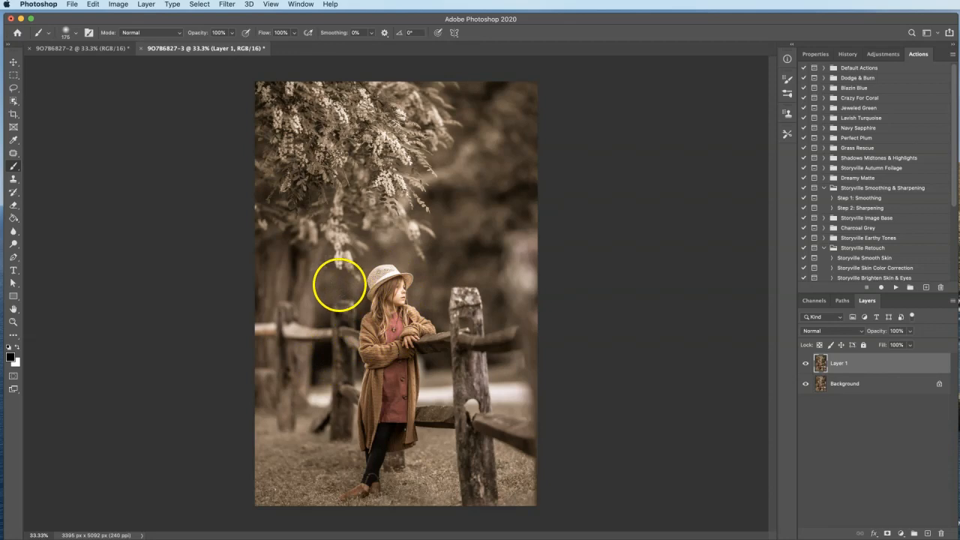
left_click(227, 5)
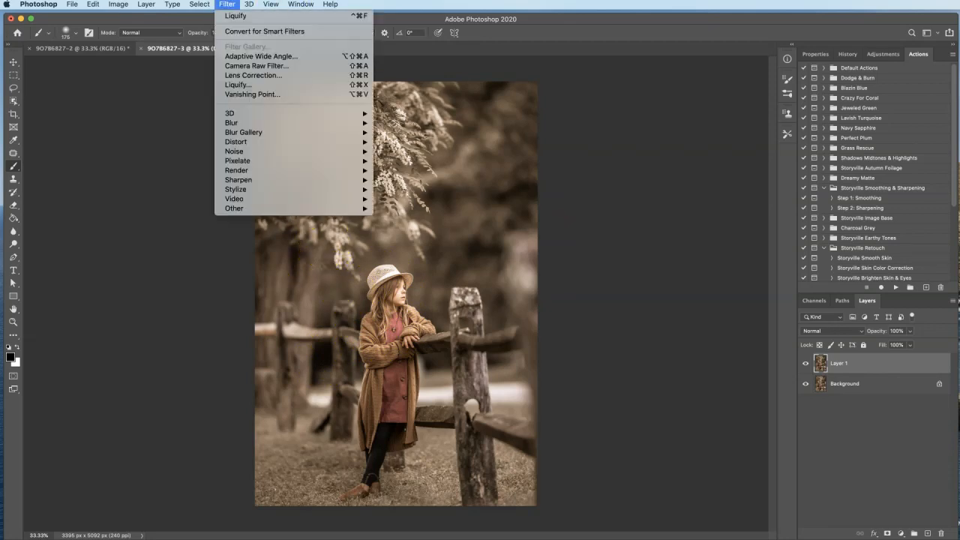
left_click(241, 86)
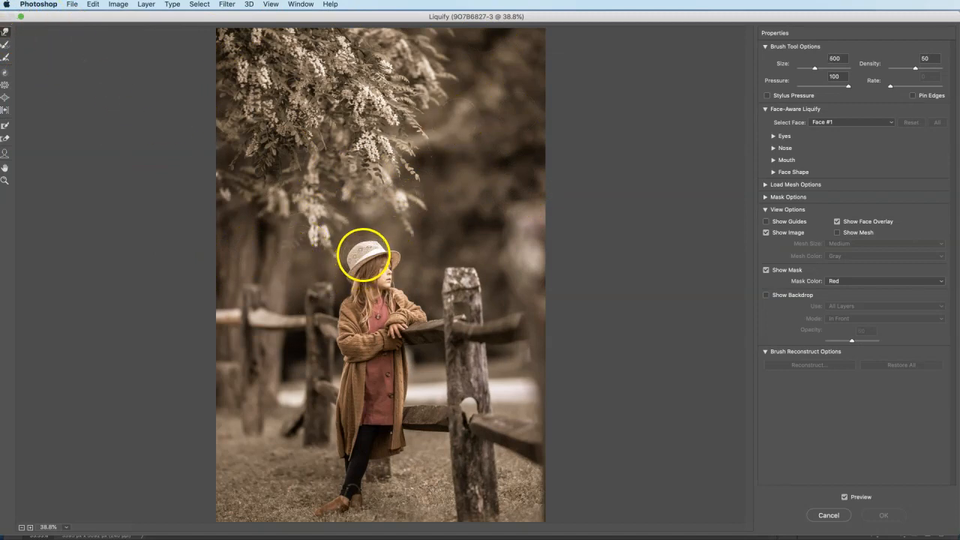
left_click_drag(356, 262, 363, 257)
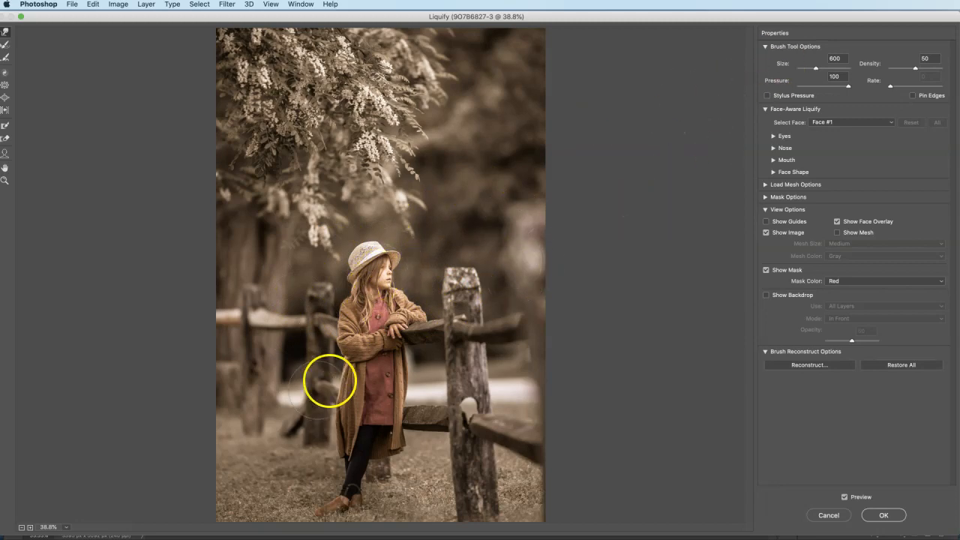
left_click_drag(338, 371, 338, 366)
mouse_move(409, 370)
left_mouse_down()
mouse_move(356, 361)
mouse_move(367, 358)
mouse_move(338, 328)
left_mouse_up()
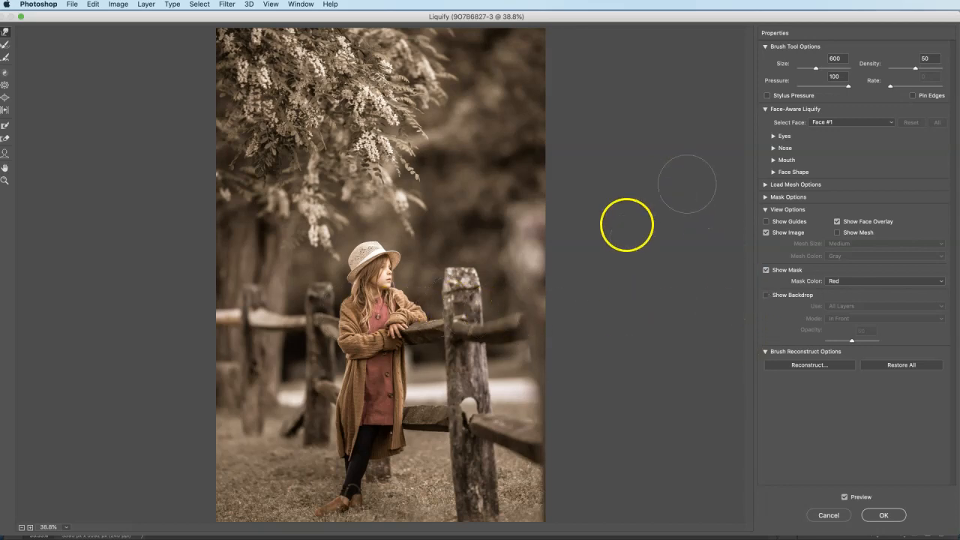
left_click(903, 513)
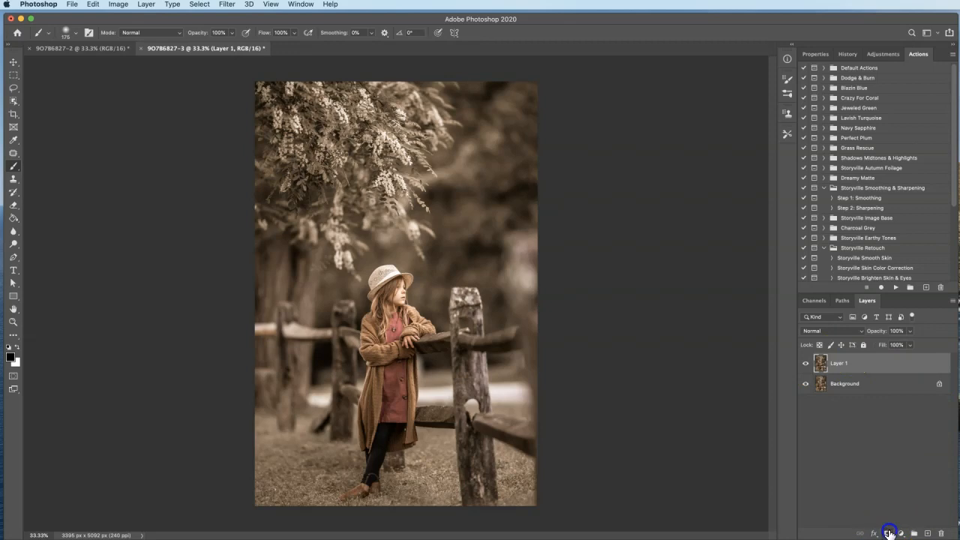
Step: Mask the liquified layer off the girl's face with the black brush and flatten the image
left_click(889, 534)
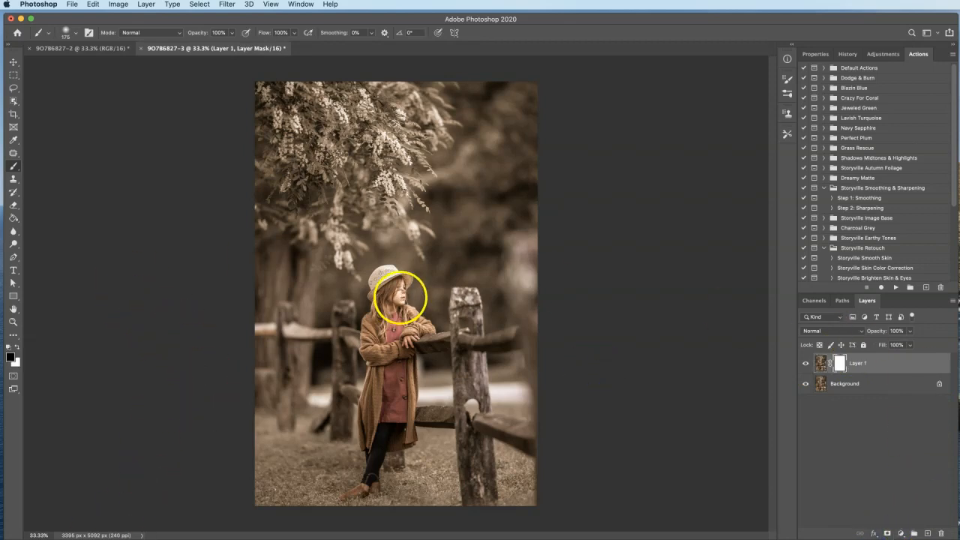
left_click_drag(399, 297, 403, 295)
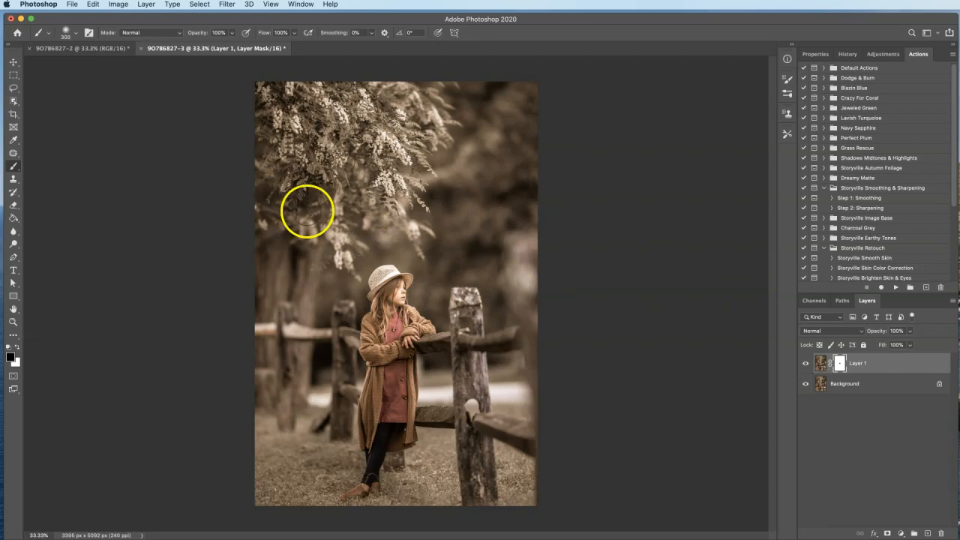
left_click(147, 4)
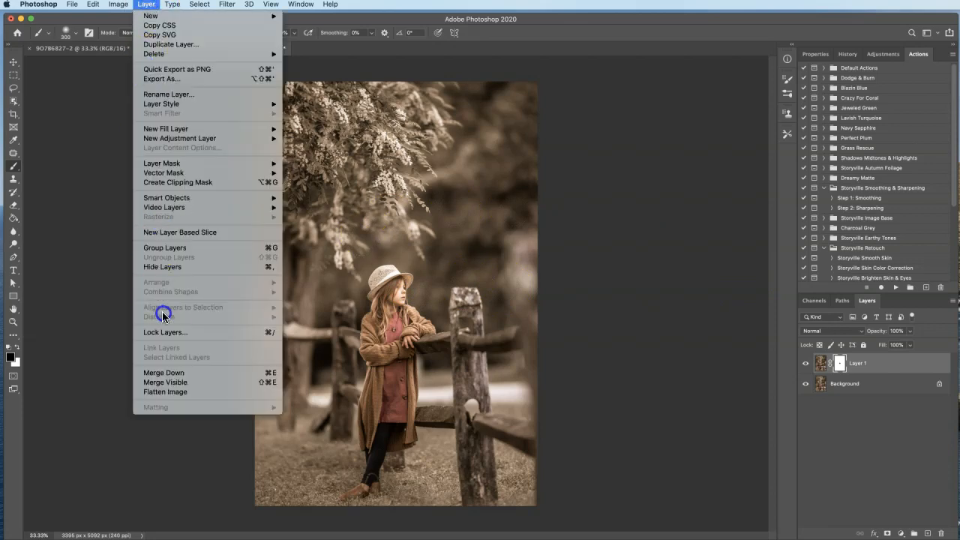
left_click(187, 392)
left_click_drag(253, 397, 257, 379)
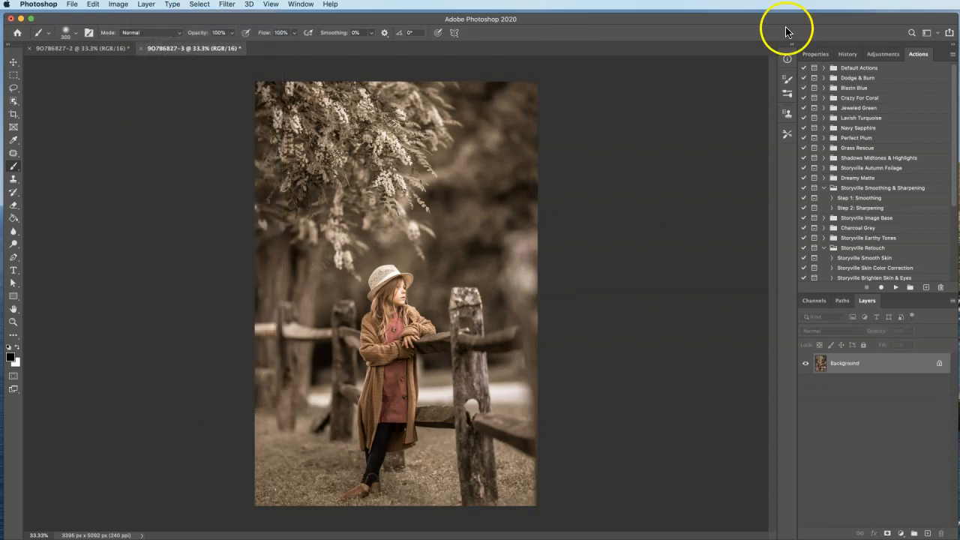
Step: Run the Step 1: Smoothing action on the flattened image and lower the Silky Smooth layer's opacity to 52%
left_click(863, 200)
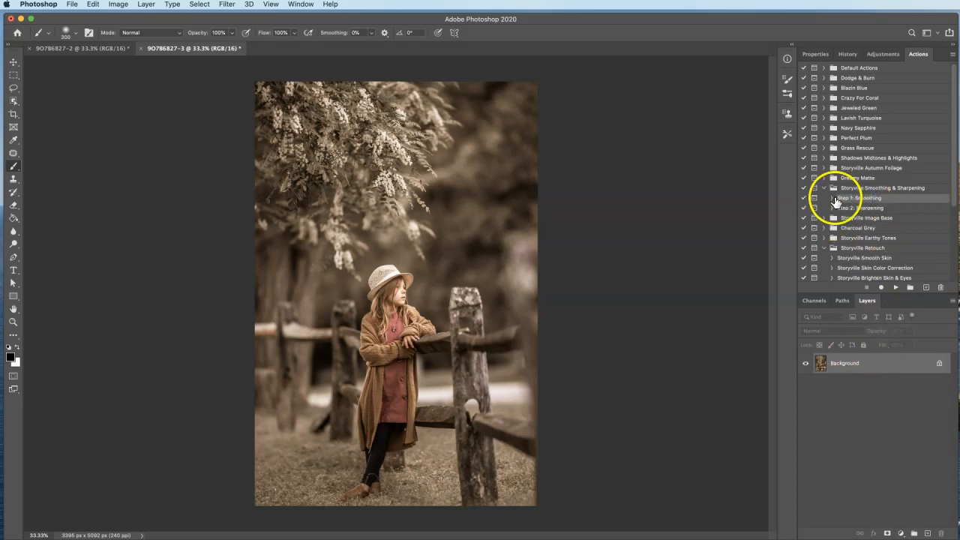
left_click(895, 288)
left_click(705, 229)
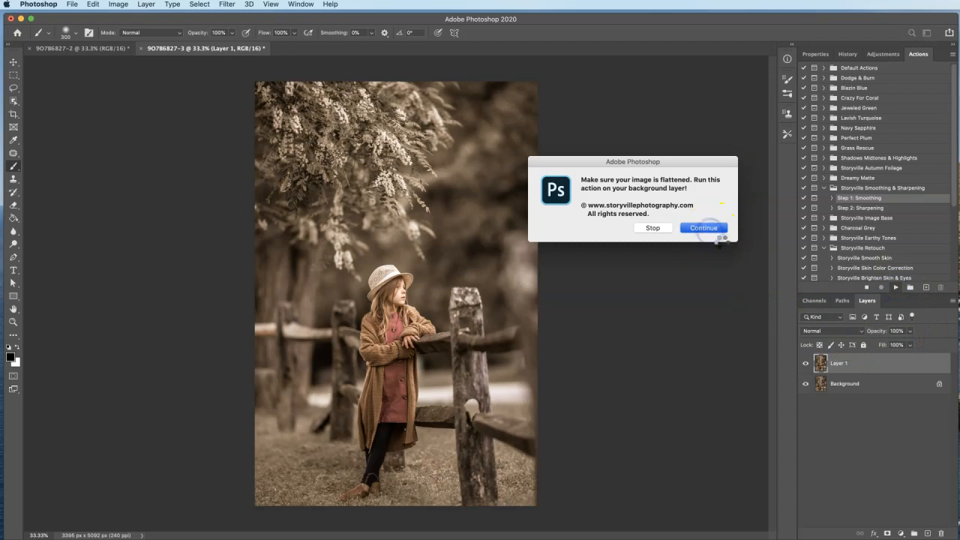
left_click(707, 245)
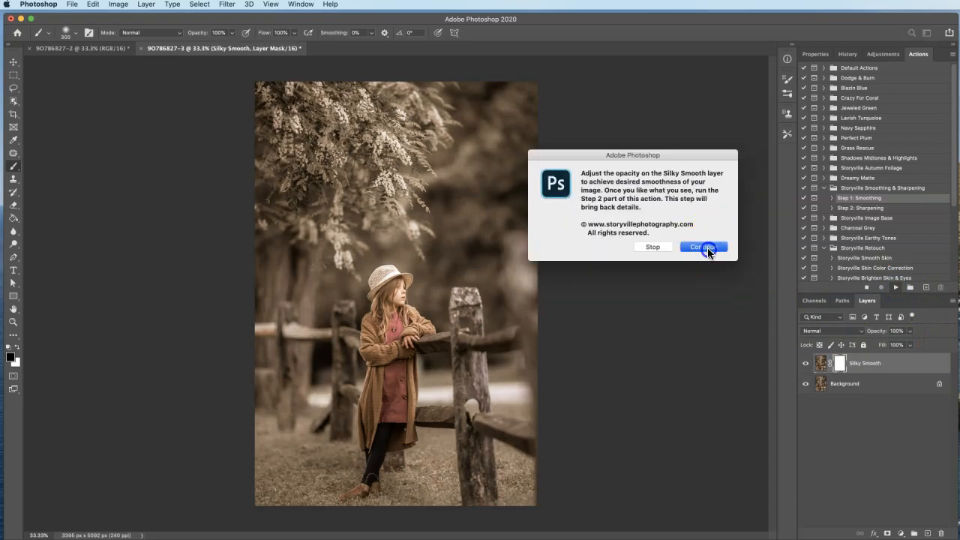
left_click_drag(879, 331, 876, 333)
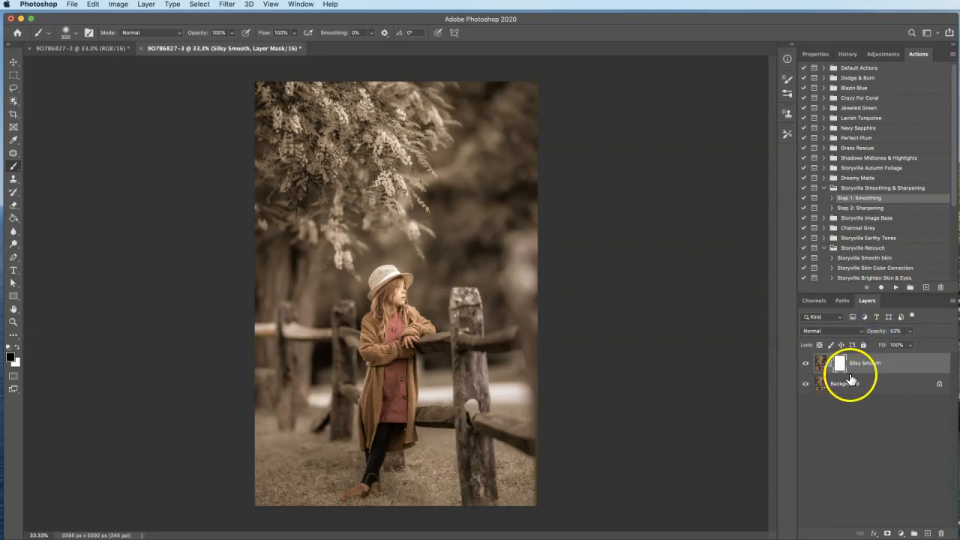
Step: Run the Step 2: Sharpening action and lower the Bring Back Details group's opacity to 51%
left_click(857, 208)
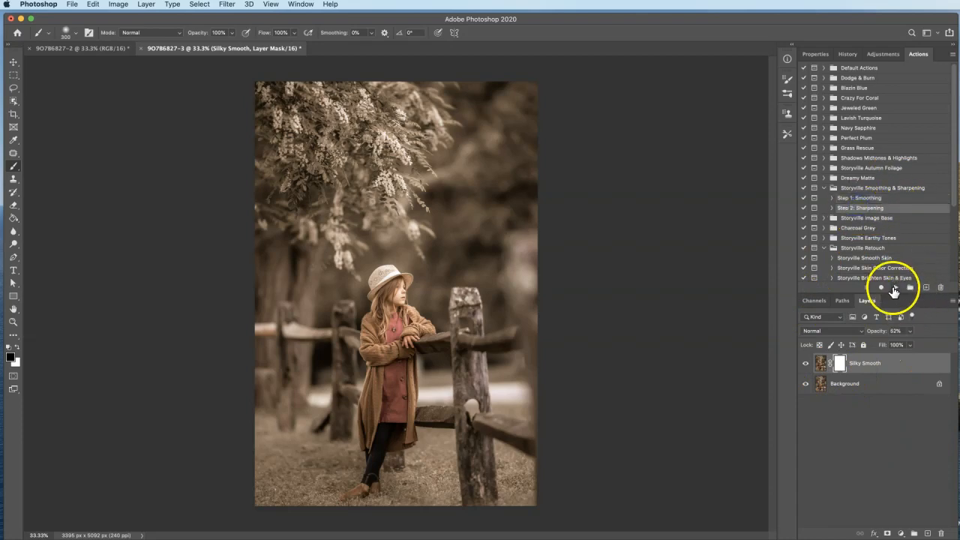
left_click(895, 288)
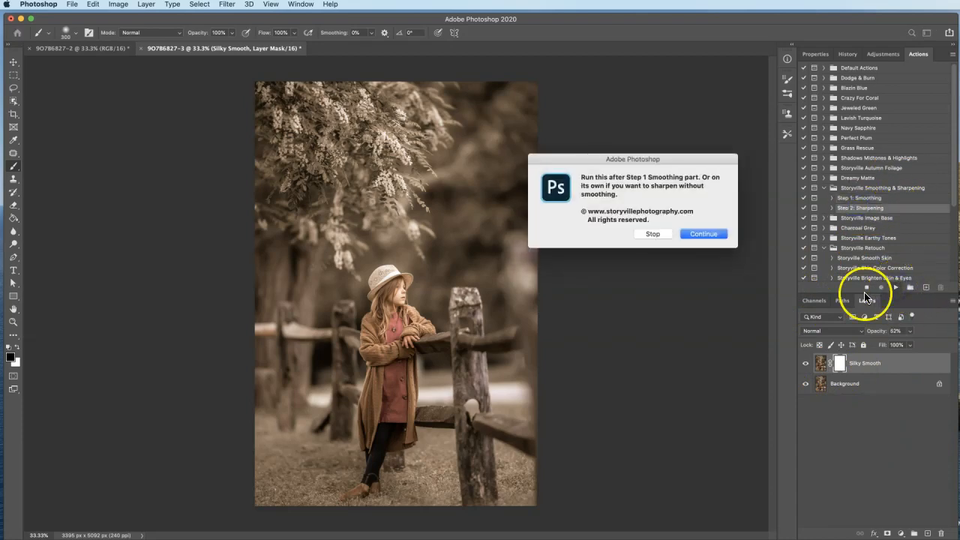
left_click(702, 233)
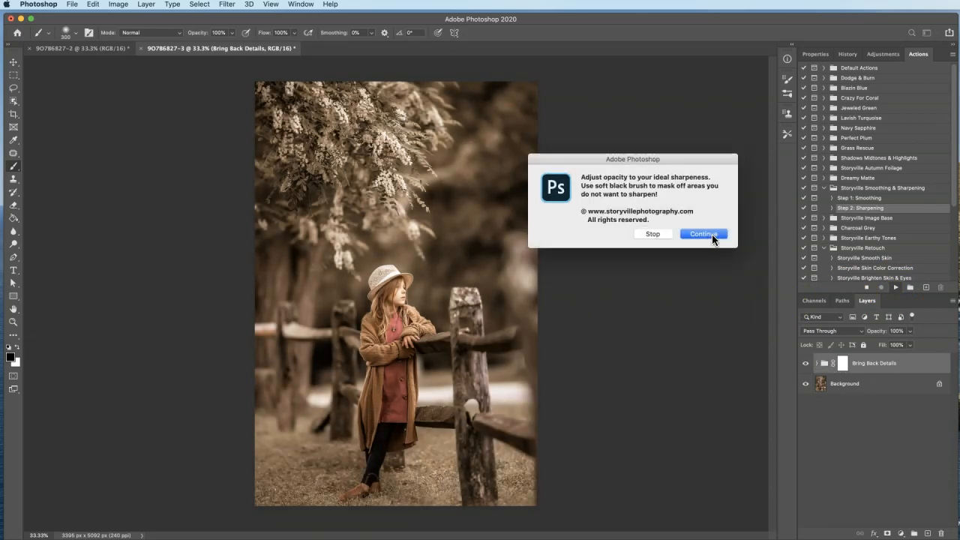
left_click(704, 234)
left_click_drag(891, 332, 880, 335)
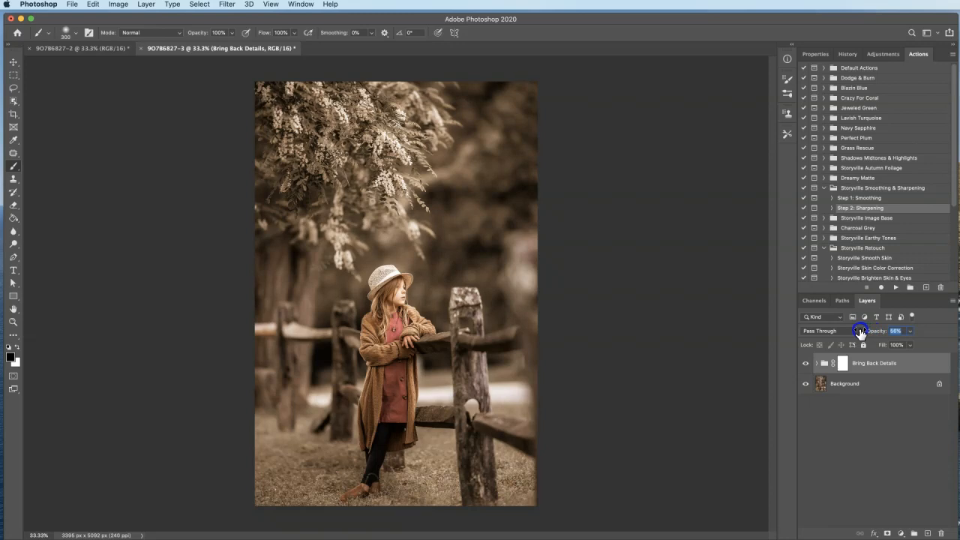
left_click_drag(859, 333, 859, 332)
Step: Mask the sharpening off the girl's hands and face with a black brush at 54% opacity, and flatten the image
left_click(843, 364)
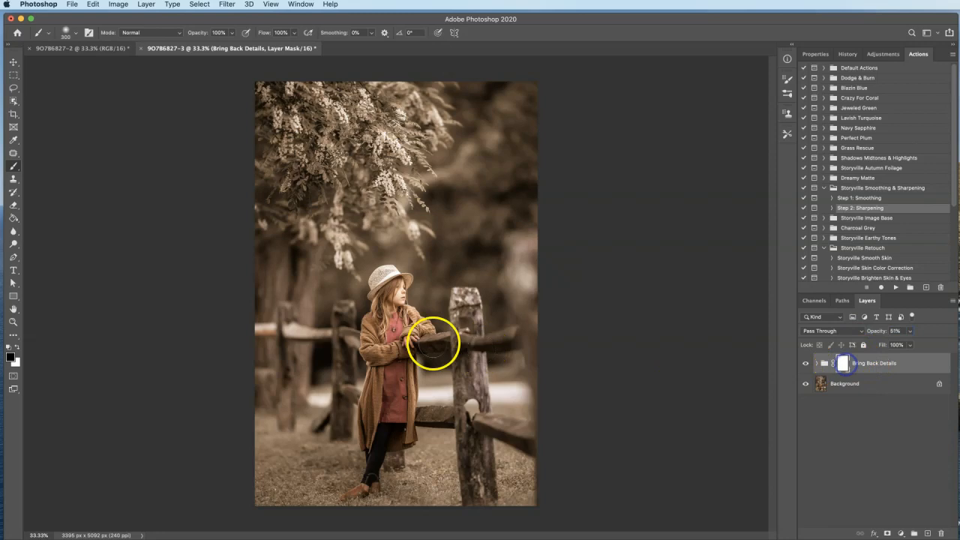
left_click_drag(205, 33, 174, 35)
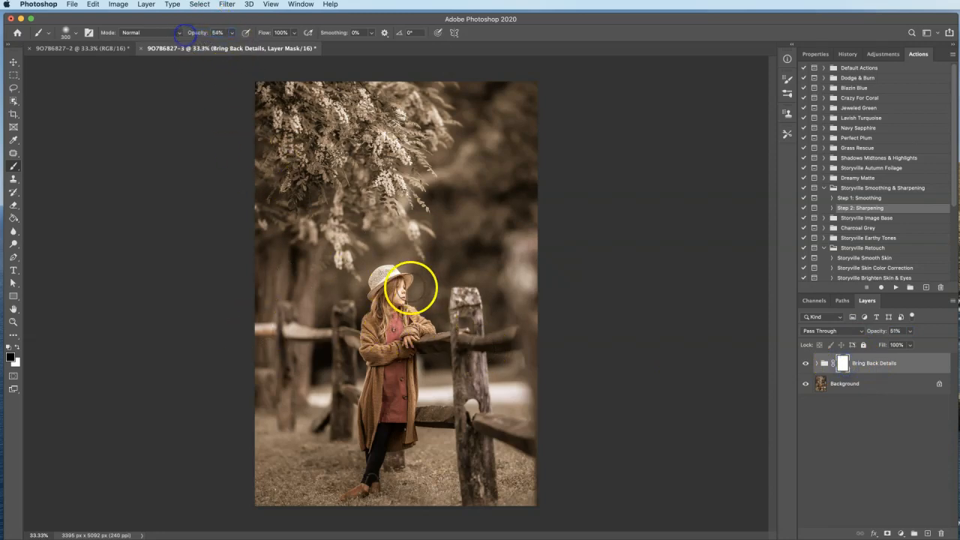
left_click(409, 342)
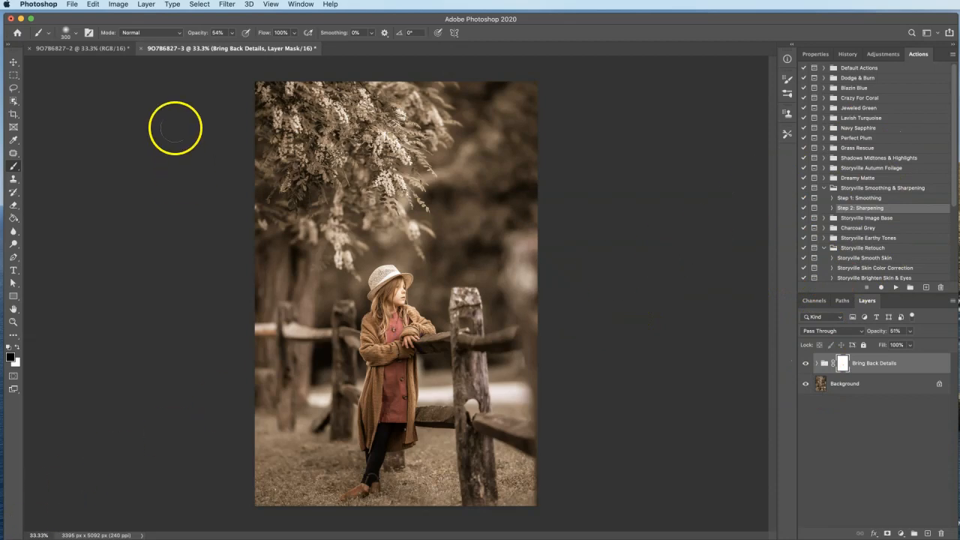
left_click(146, 4)
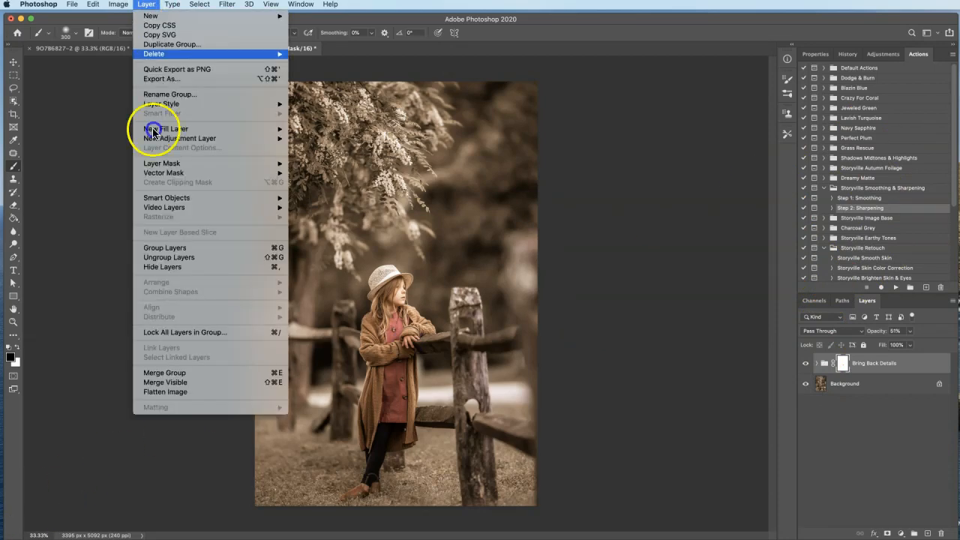
left_click(165, 391)
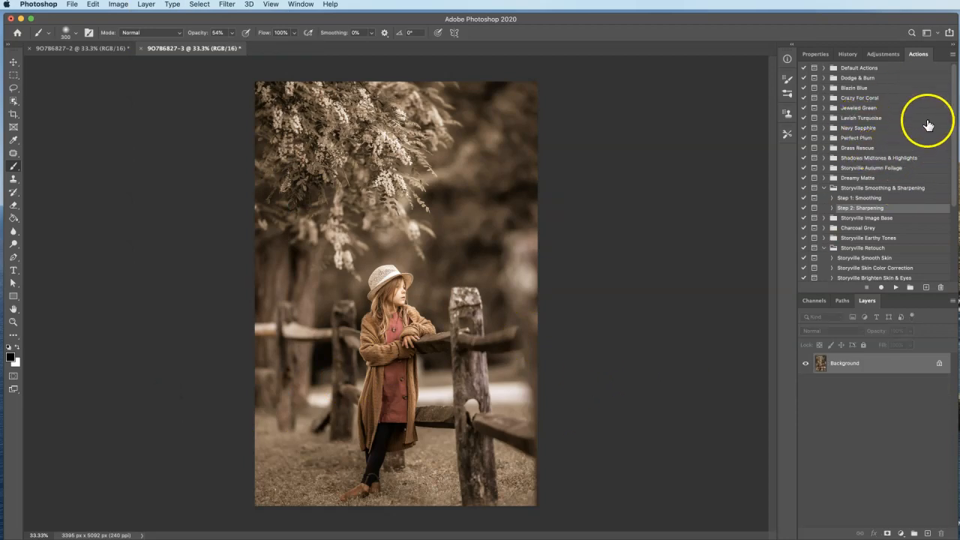
Step: Run the Storyville Image Base action on the flattened image
left_click(823, 218)
left_click(834, 228)
left_click(894, 289)
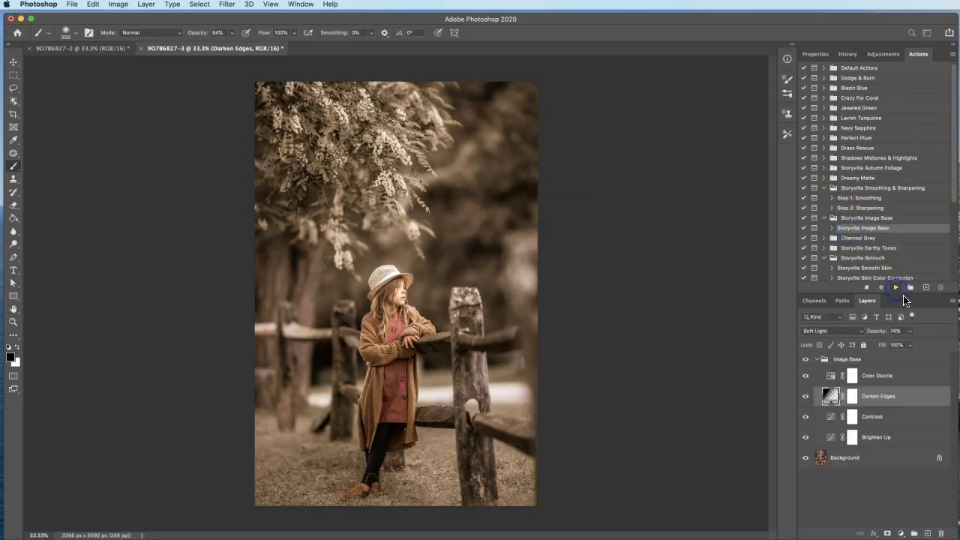
left_click(705, 228)
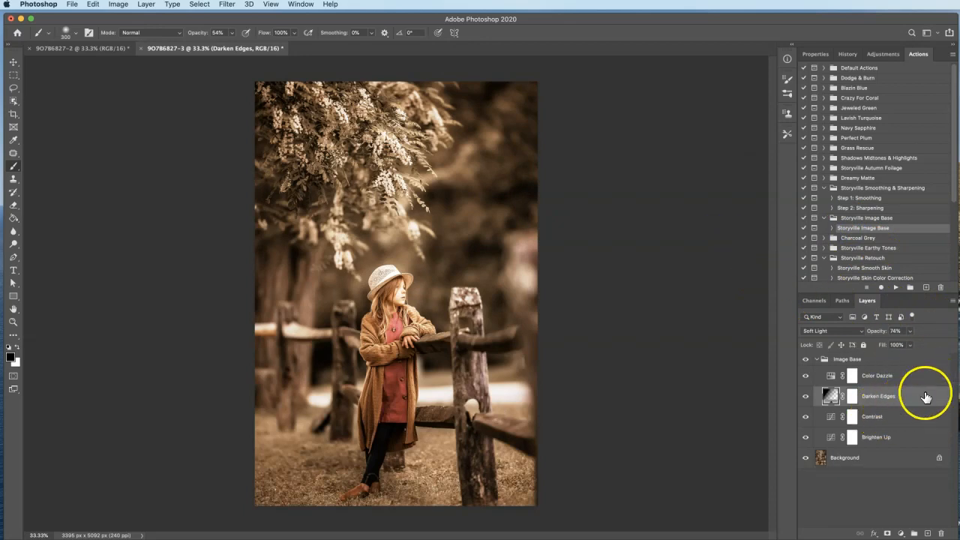
Step: Paint black on the Darken Edges layer's mask over the girl's hands and face with the brush at 54% opacity
left_click(852, 396)
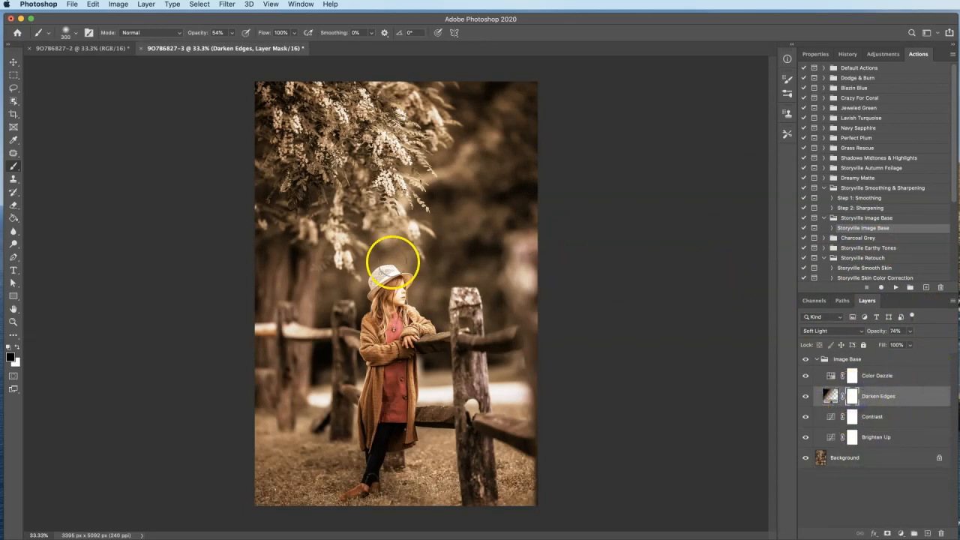
left_click(410, 340)
left_click(398, 305)
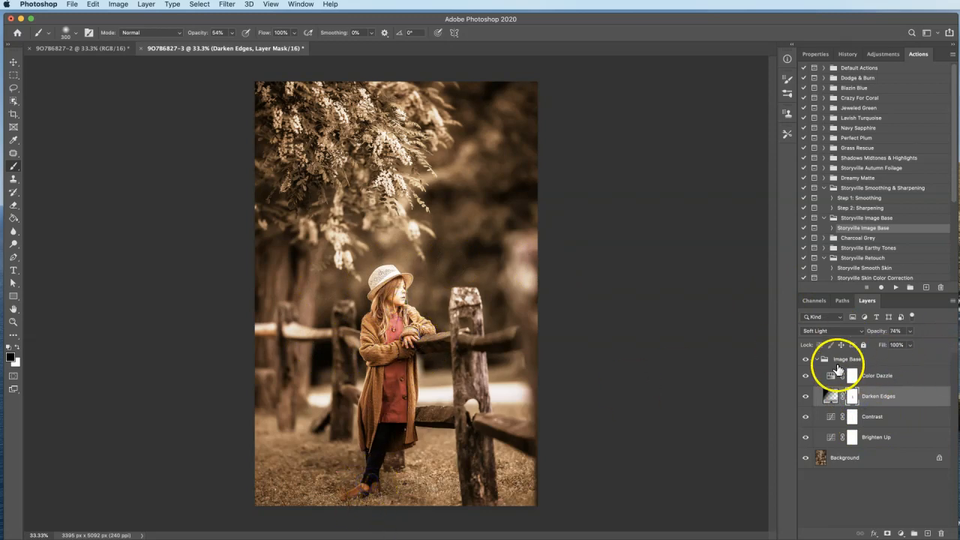
Step: Mask the Brighten Up layer off the girl's face, hands, clothes and shoes and the bright path behind the fence, using 100% brush opacity
left_click(852, 438)
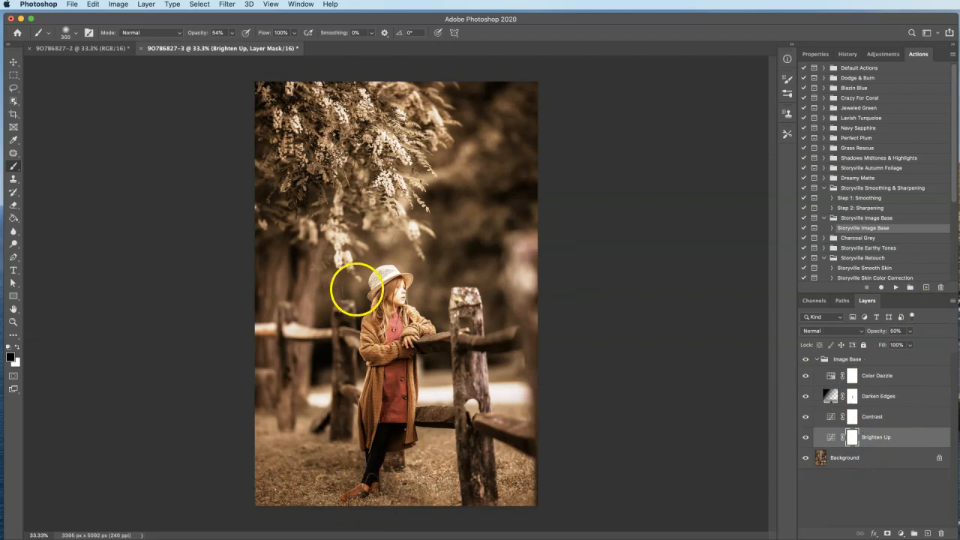
left_click_drag(187, 34, 193, 35)
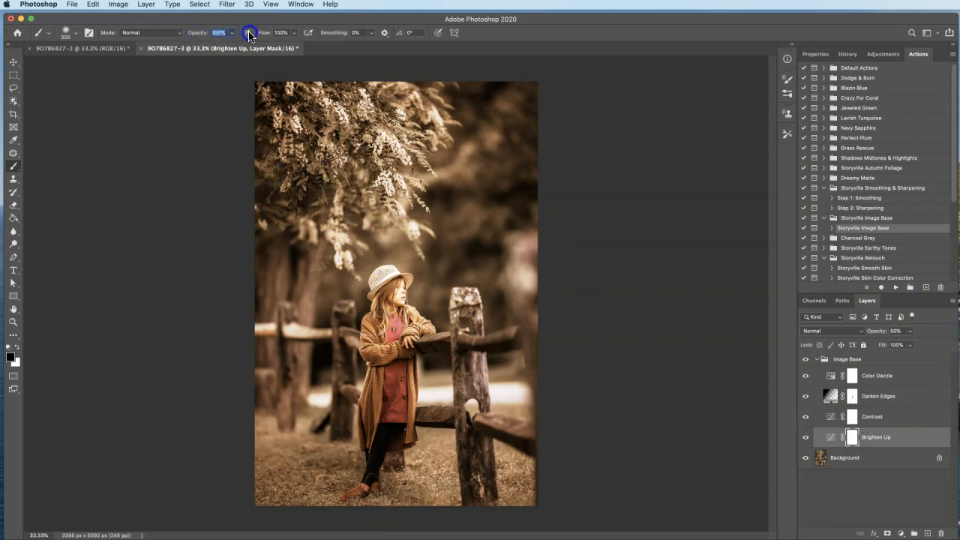
left_click(390, 308)
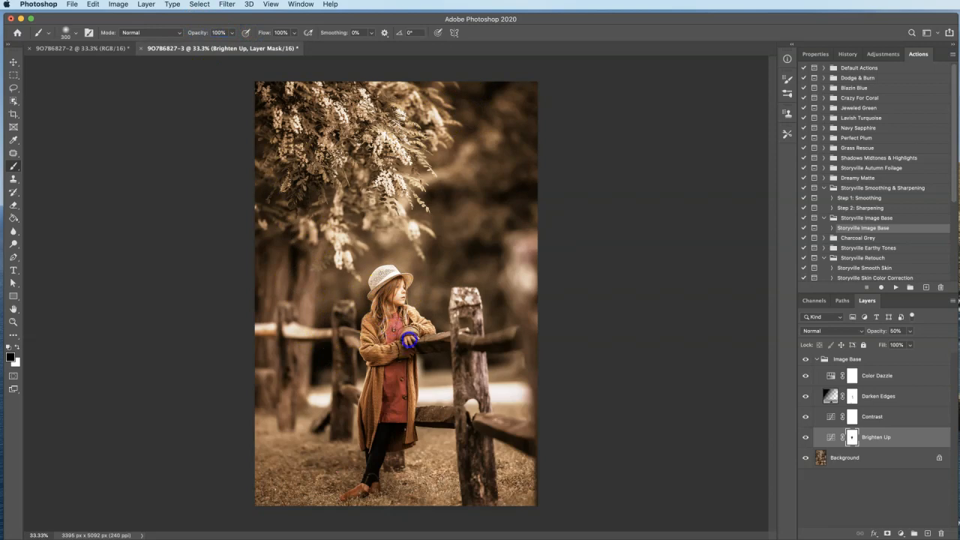
left_click_drag(398, 338, 399, 405)
left_click(371, 485)
left_click(366, 413)
left_click(427, 394)
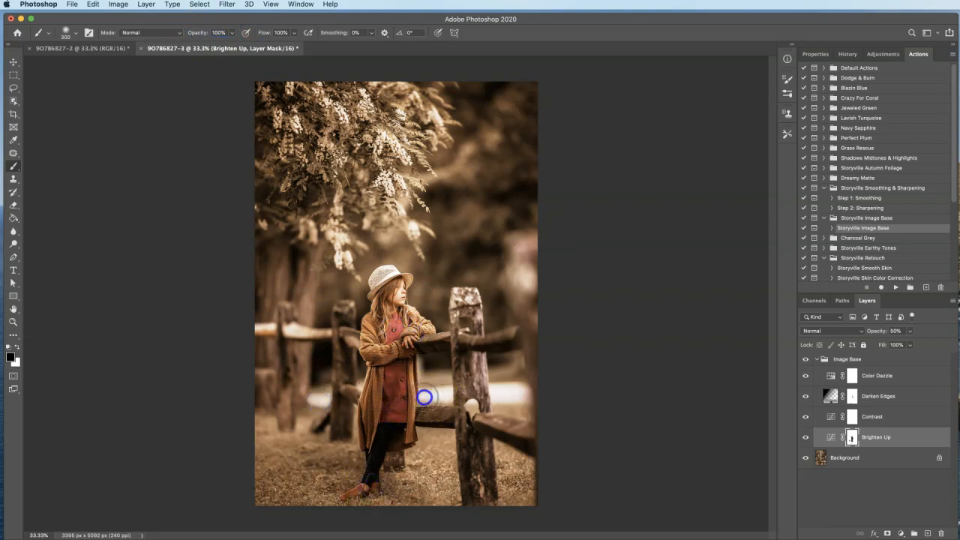
left_click(443, 391)
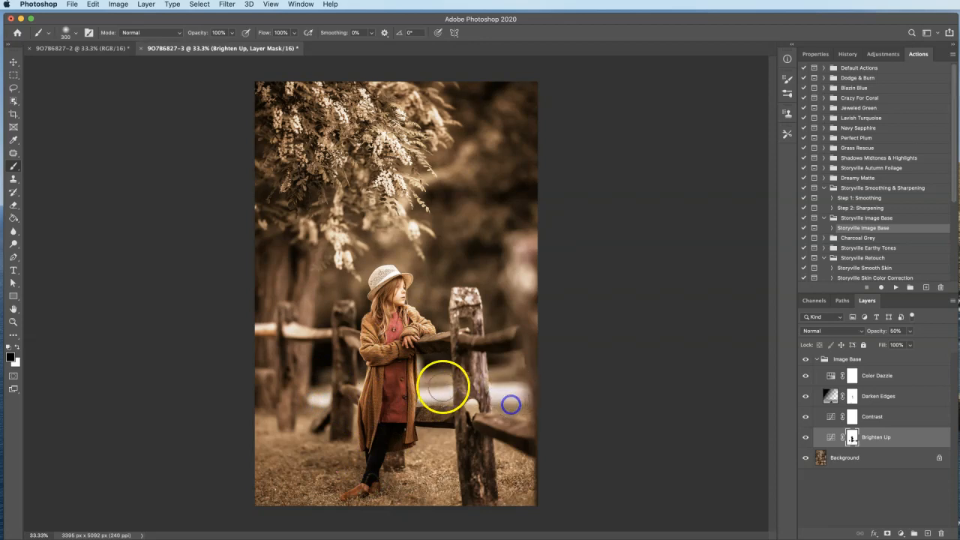
Step: Touch up the Brighten Up mask on the girl's face, compare the image with and without the Image Base group, and collapse the group
left_click(393, 287)
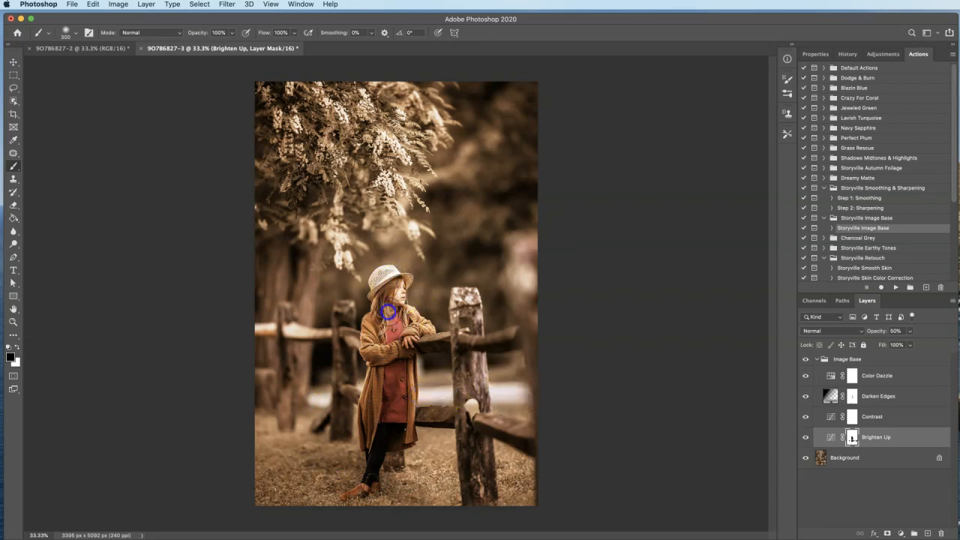
left_click(808, 361)
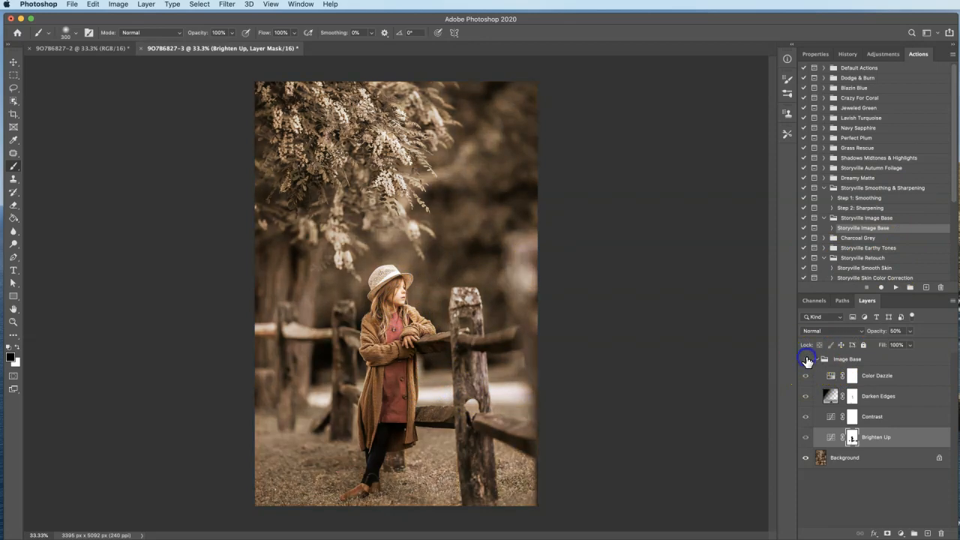
left_click(808, 361)
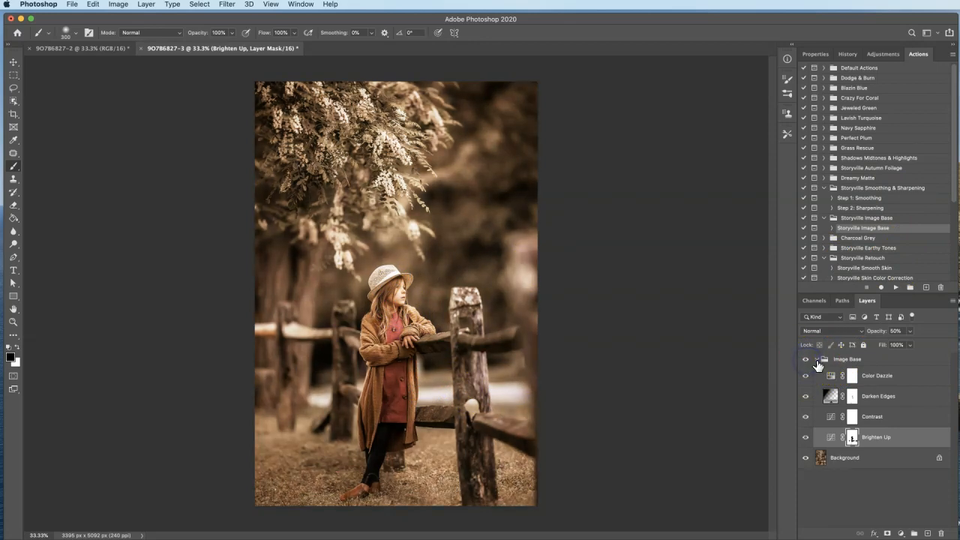
left_click(820, 361)
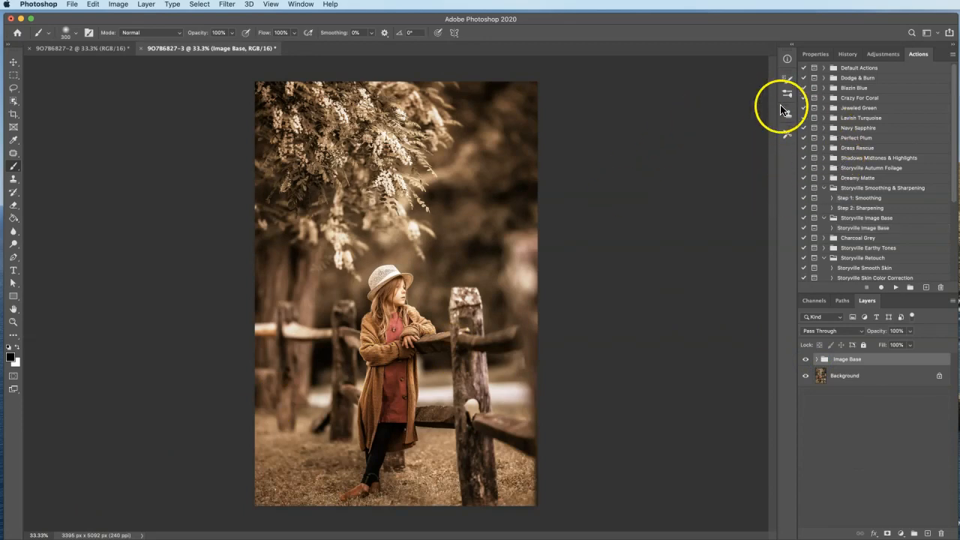
Step: Run the Basic Matte action from the Dreamy Matte set and set the new layer's opacity to 14%
left_click(824, 181)
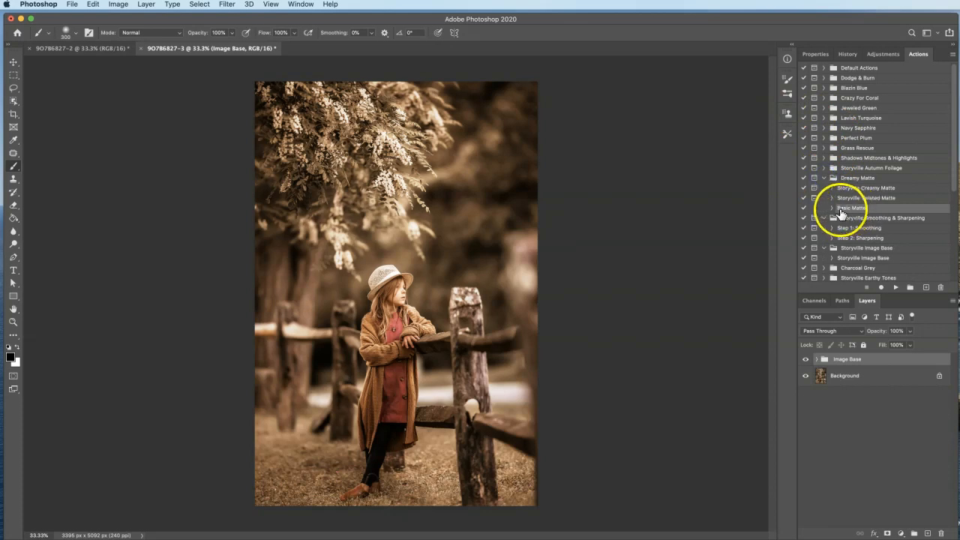
left_click(896, 289)
left_click_drag(879, 329, 828, 328)
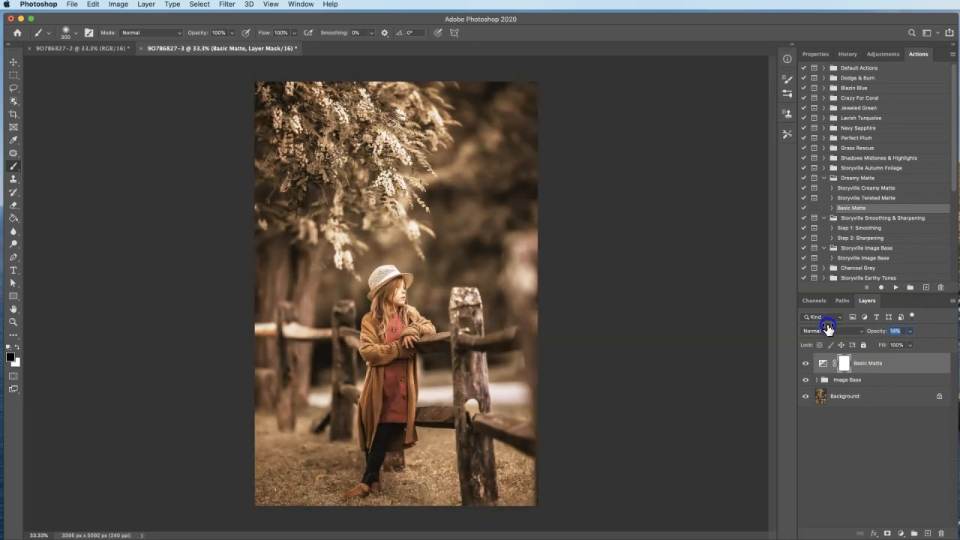
Step: Paint black on the Basic Matte mask over the girl and the grassy ground, and compare the image with and without the layer
left_click(844, 364)
left_click(388, 301)
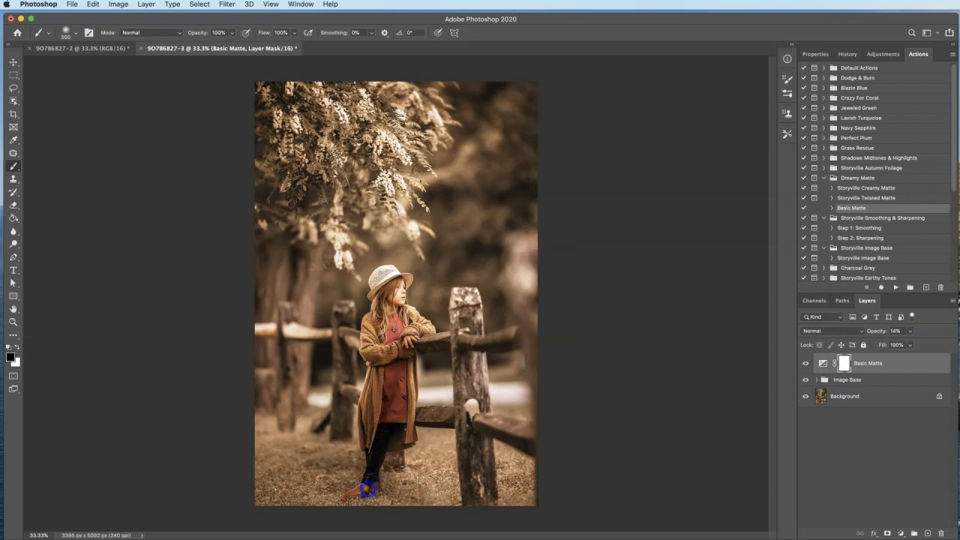
left_click_drag(370, 493, 400, 497)
left_click_drag(515, 488, 509, 451)
mouse_move(499, 415)
left_mouse_down()
mouse_move(345, 488)
mouse_move(303, 450)
mouse_move(265, 484)
left_mouse_up()
left_click(388, 294)
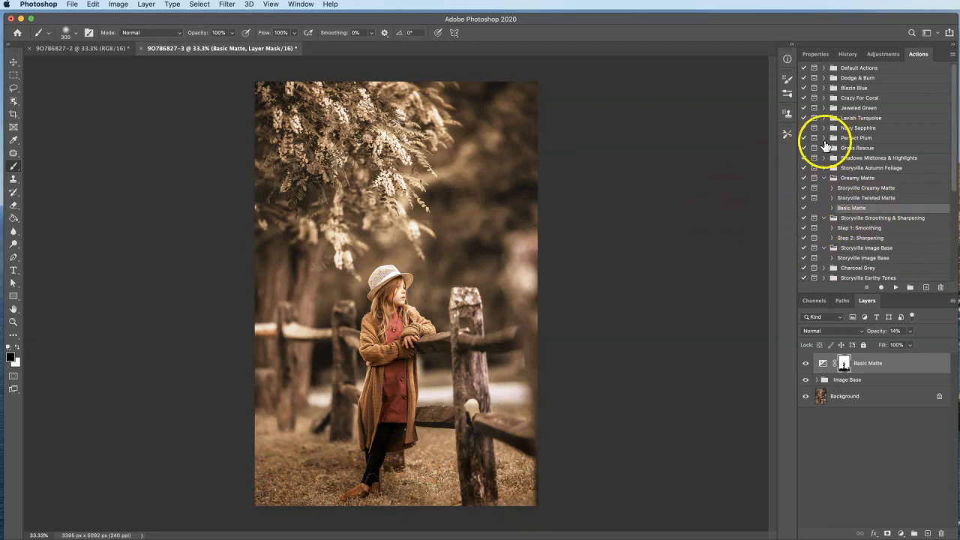
left_click(388, 414)
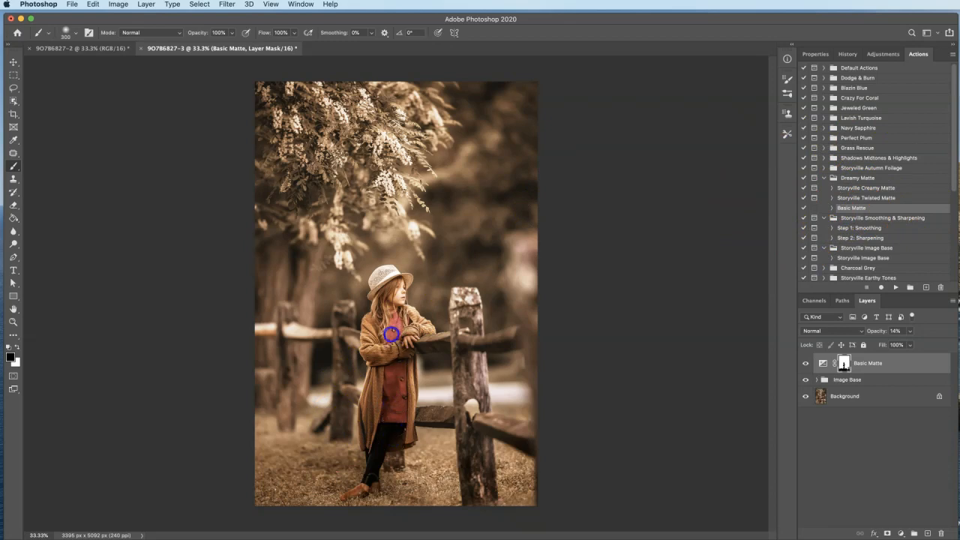
left_click(806, 364)
left_click(807, 364)
left_click(806, 363)
Step: Run the Storyville Rosie Cheeks & Lips action from the Storyville Retouch set and expand the Rosey Cheeks group
scroll(878, 173, "down", 2)
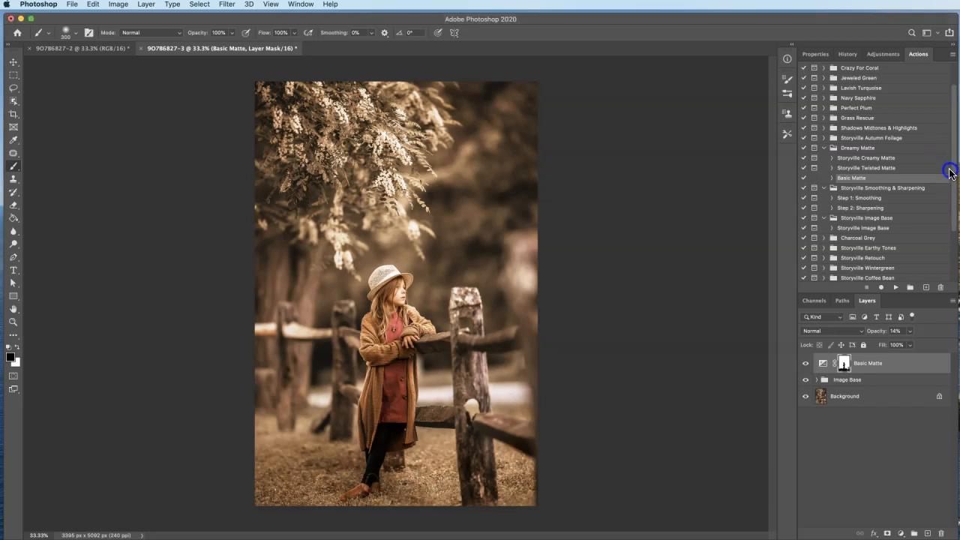
left_click_drag(949, 172, 950, 188)
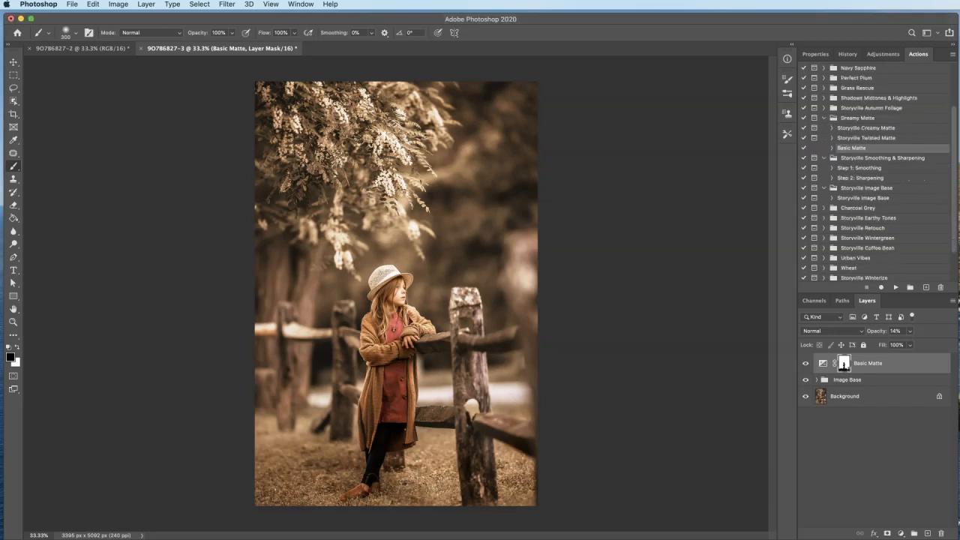
left_click(824, 227)
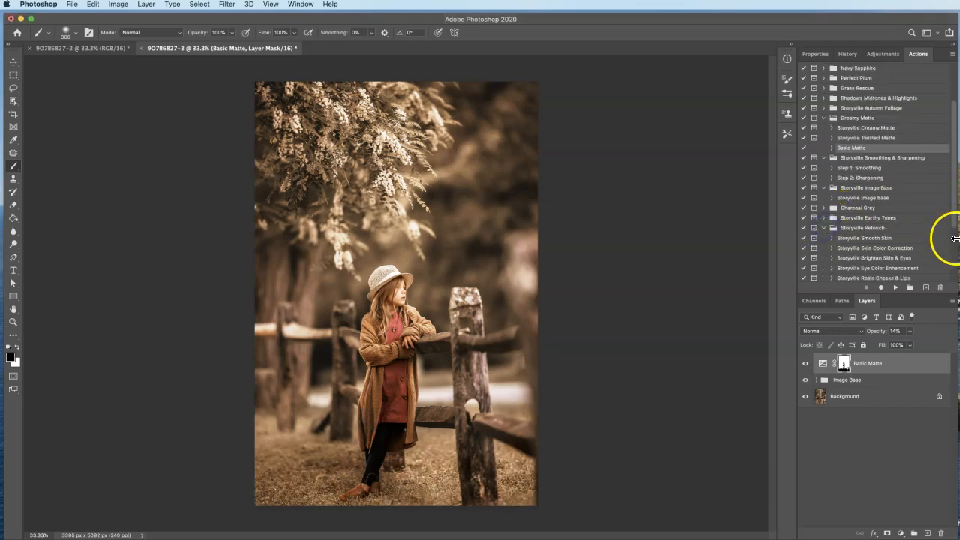
left_click_drag(956, 222, 956, 224)
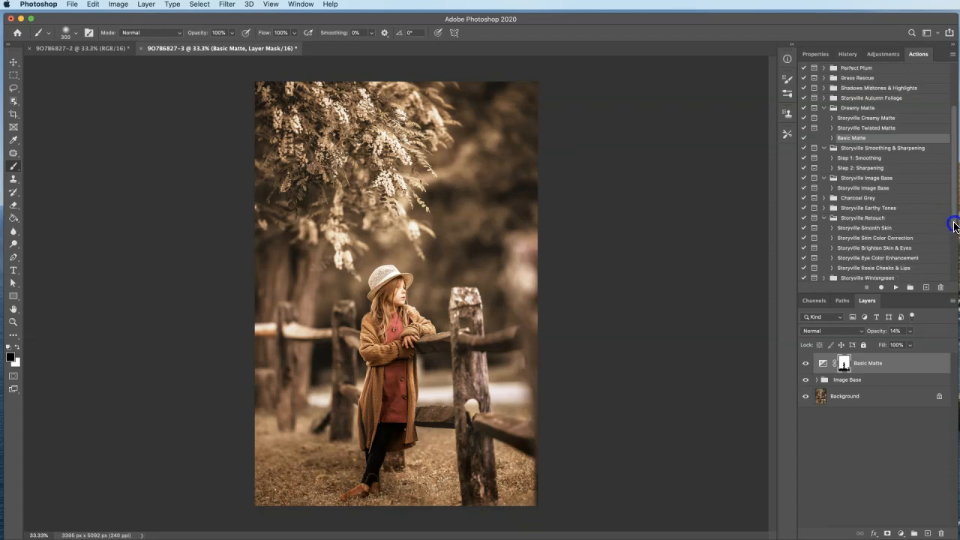
left_click(882, 267)
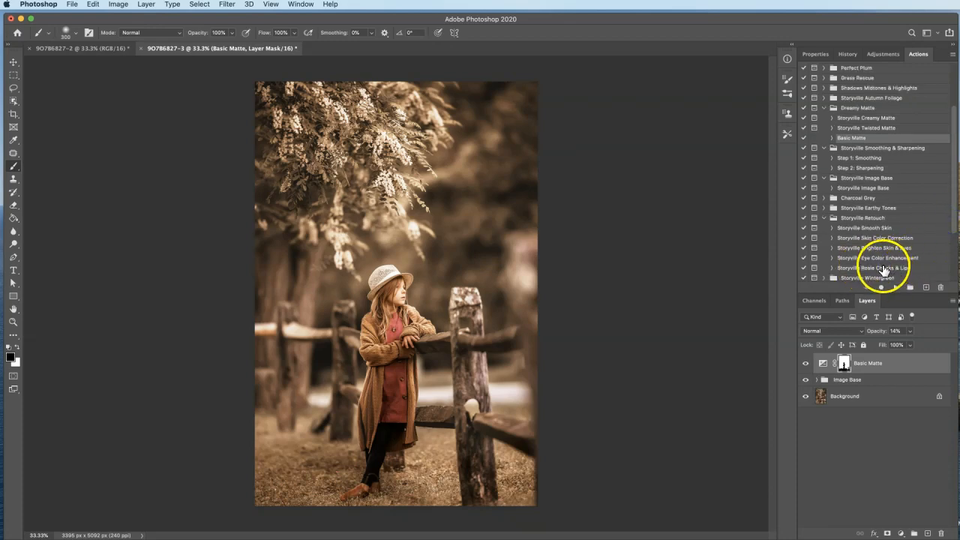
left_click(897, 287)
left_click(709, 238)
left_click(815, 359)
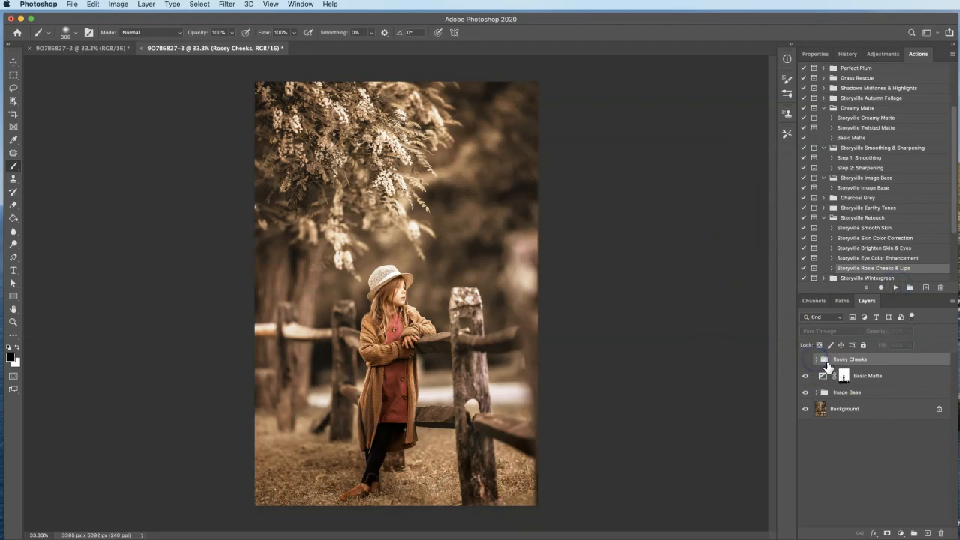
left_click(817, 360)
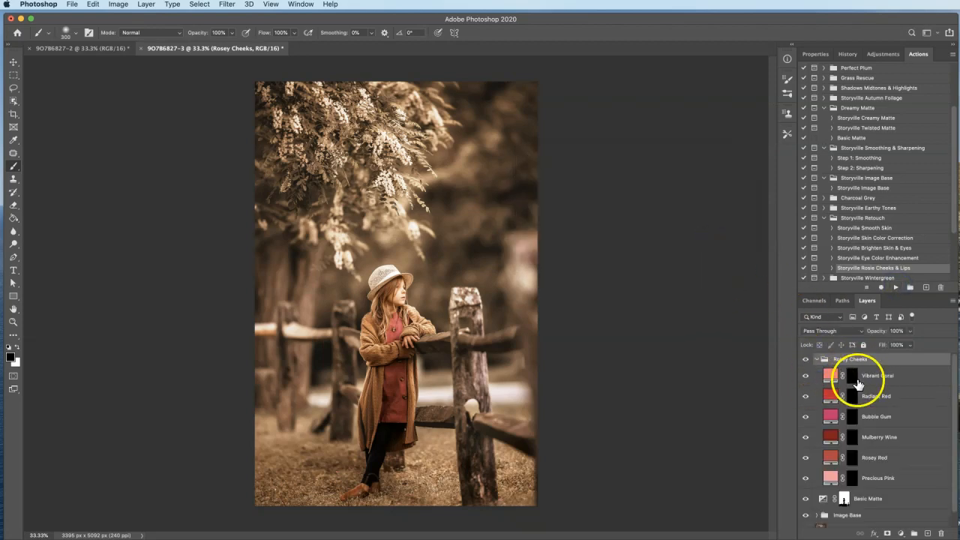
Step: Paint white on the Vibrant Coral layer's mask over the girl's cheek with a brush of size 100
left_click(853, 376)
key("x")
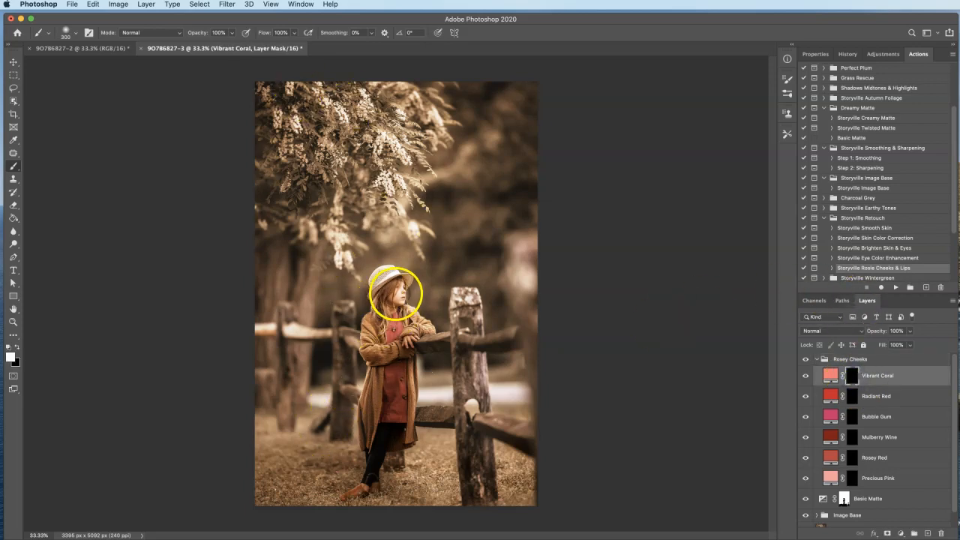
scroll(396, 294, "up", 5)
key("bracketleft")
key("bracketleft")
key("bracketleft")
key("bracketleft")
key("bracketleft")
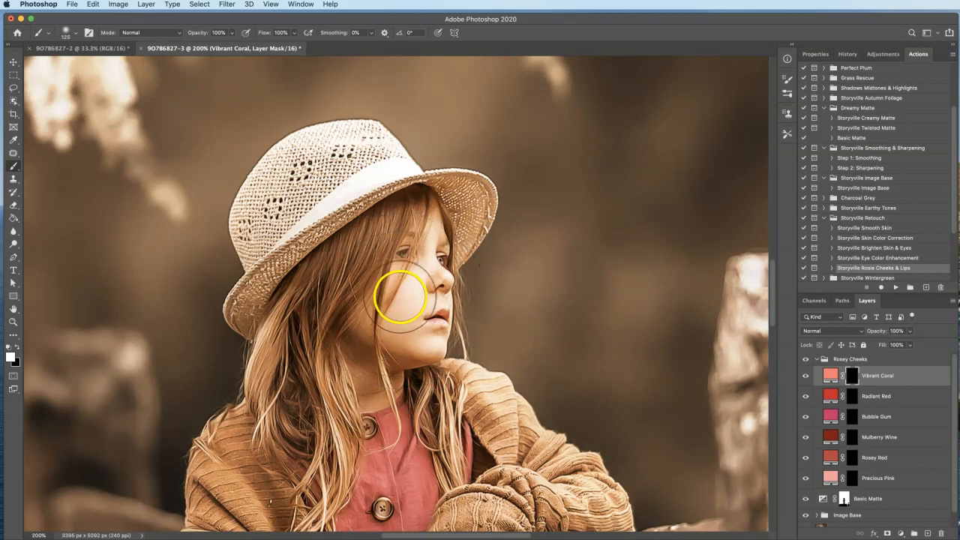
key("bracketleft")
left_click(402, 294)
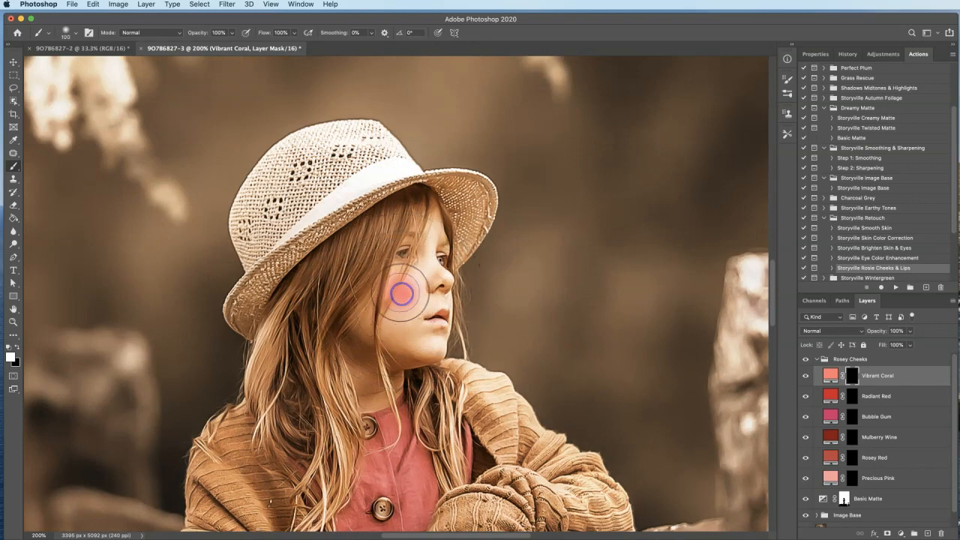
left_click(396, 294)
Step: Tint the girl's lips on the Vibrant Coral mask with the brush reduced to size 10, and lower the layer's opacity to 28%
key("bracketleft")
key("bracketleft")
key("bracketleft")
key("bracketleft")
key("bracketleft")
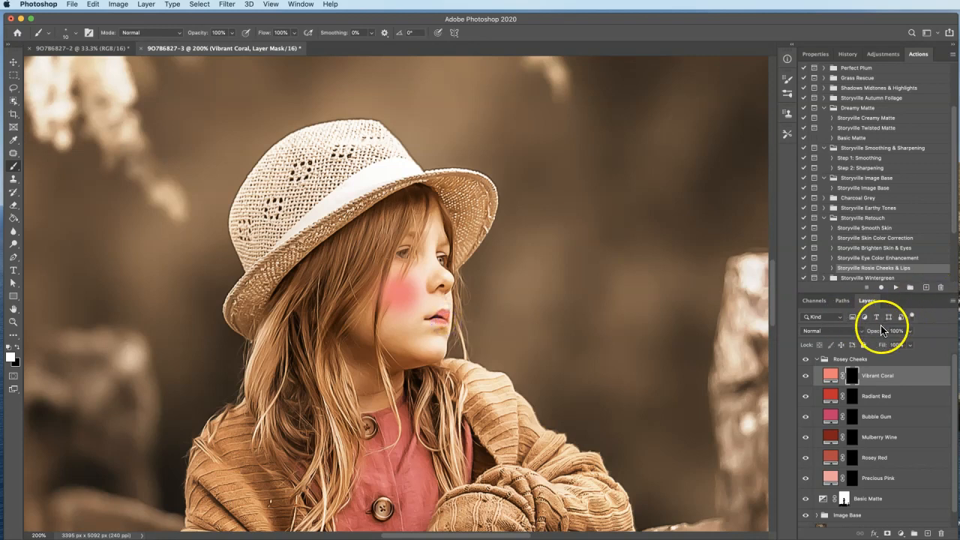
left_click_drag(845, 330, 835, 330)
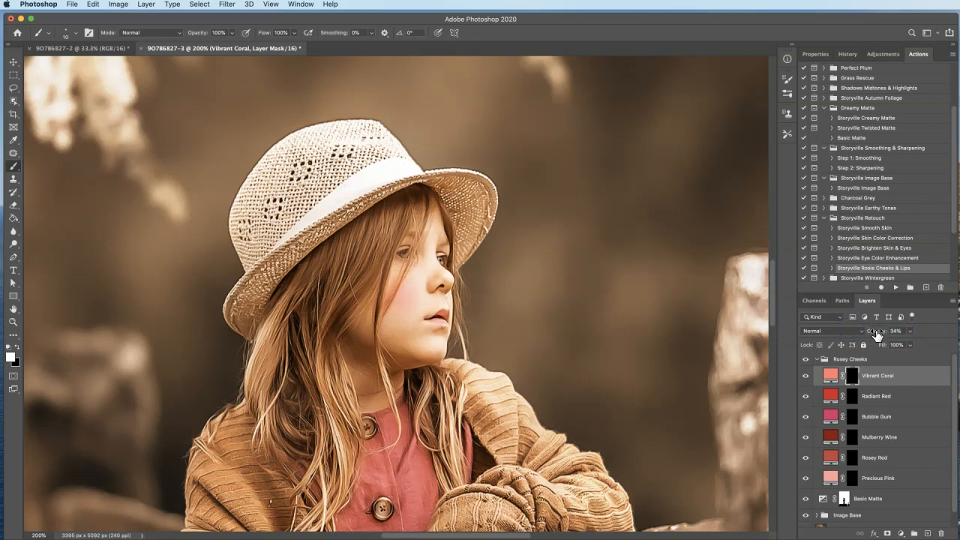
Step: Compare the portrait with and without the Vibrant Coral layer, and collapse the Rosey Cheeks group
left_click(806, 376)
left_click(806, 376)
key("super+minus")
key("super+minus")
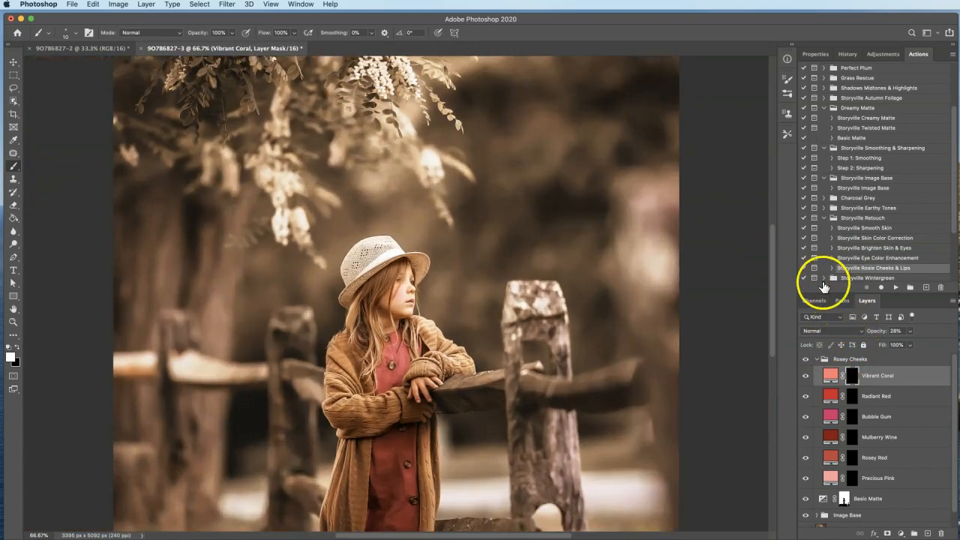
left_click(816, 360)
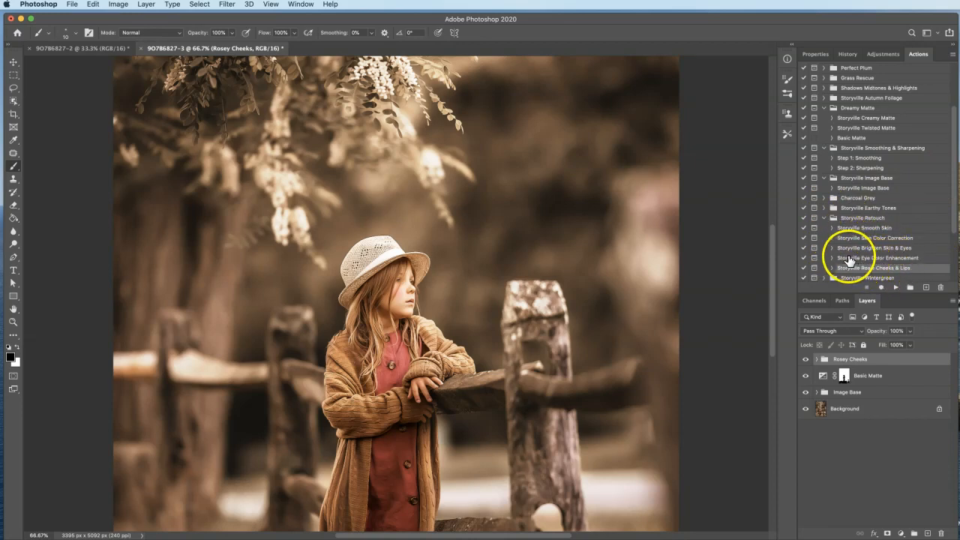
Step: Run the Storyville Brighten Skin & Eyes action and expand its layer group
left_click(833, 248)
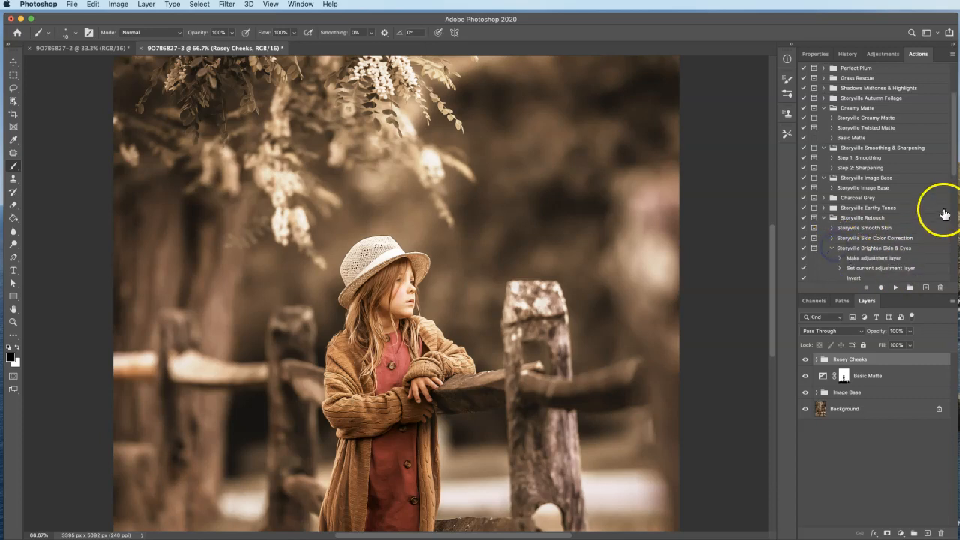
left_click(832, 247)
left_click(855, 247)
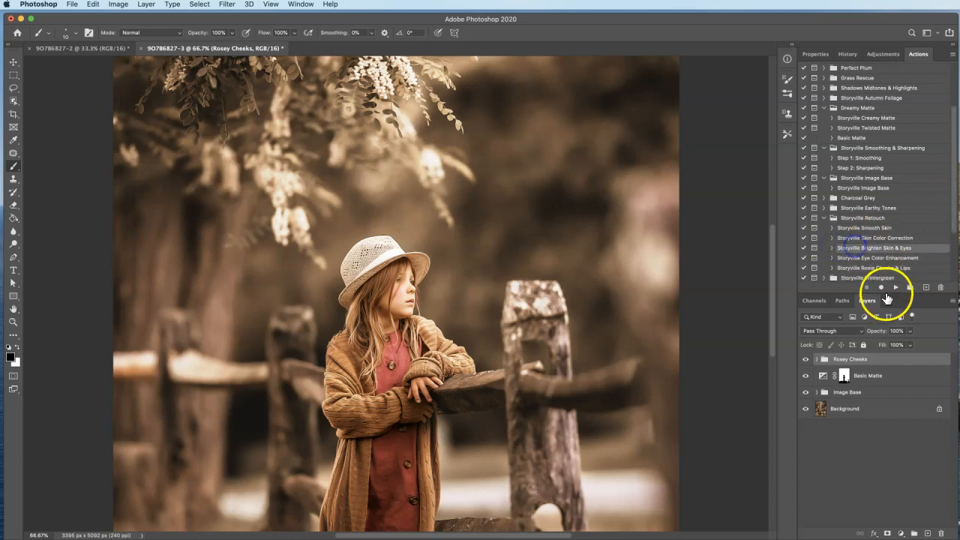
left_click(896, 287)
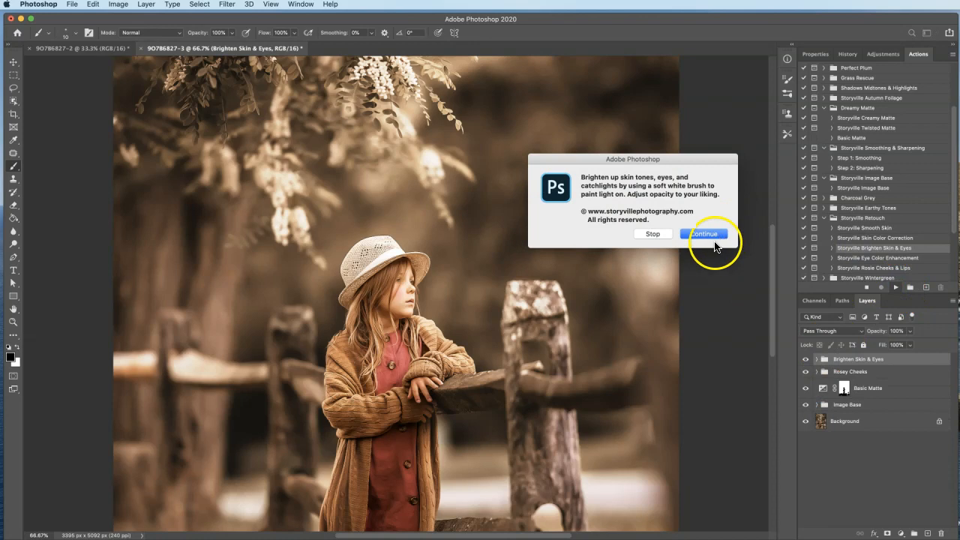
left_click(704, 234)
left_click(816, 359)
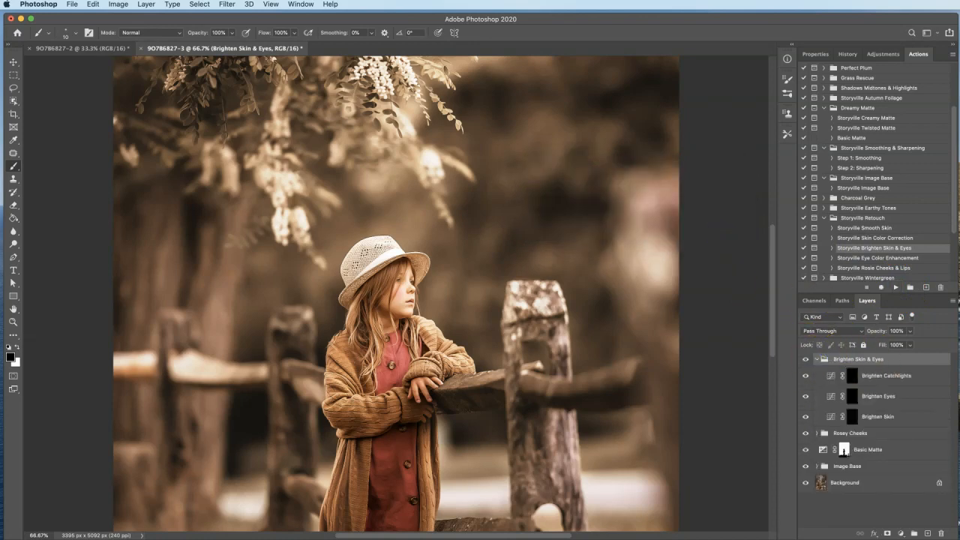
Step: Paint white on the Brighten Skin layer's mask over the girl's hands and bare ankle with a brush of size 70
left_click(852, 417)
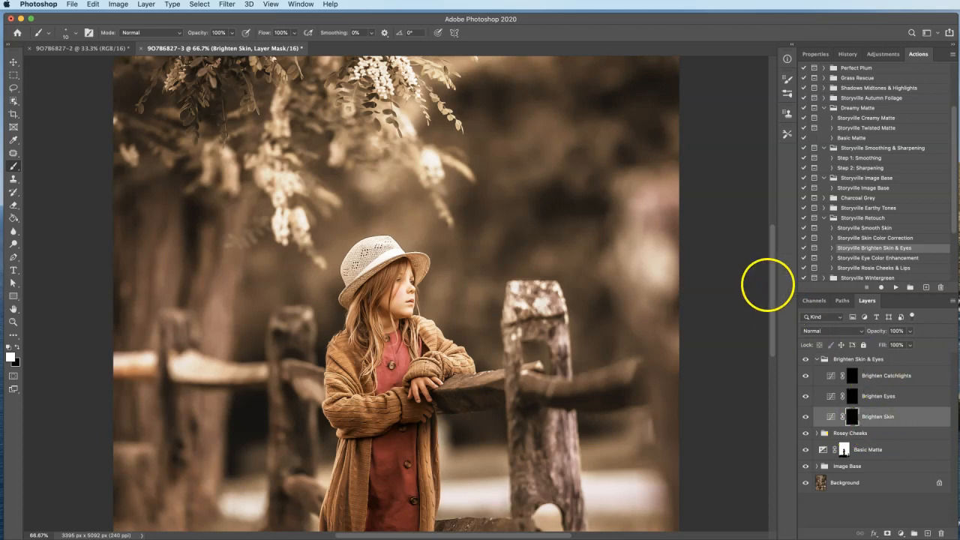
left_click_drag(776, 296, 775, 321)
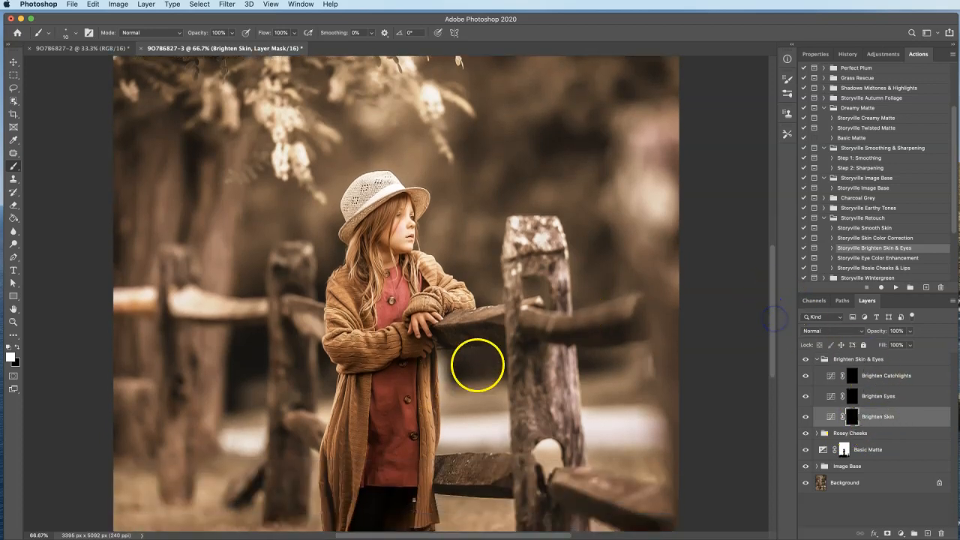
key("]")
key("]")
key("]")
key("]")
key("]")
key("]")
left_click(417, 321)
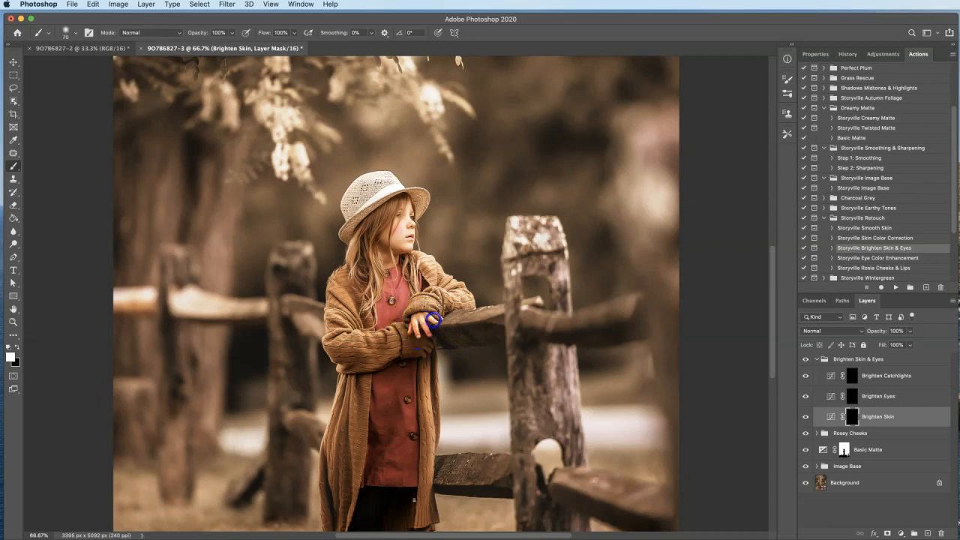
left_click_drag(765, 322, 758, 364)
left_click(335, 461)
left_click_drag(335, 460, 331, 461)
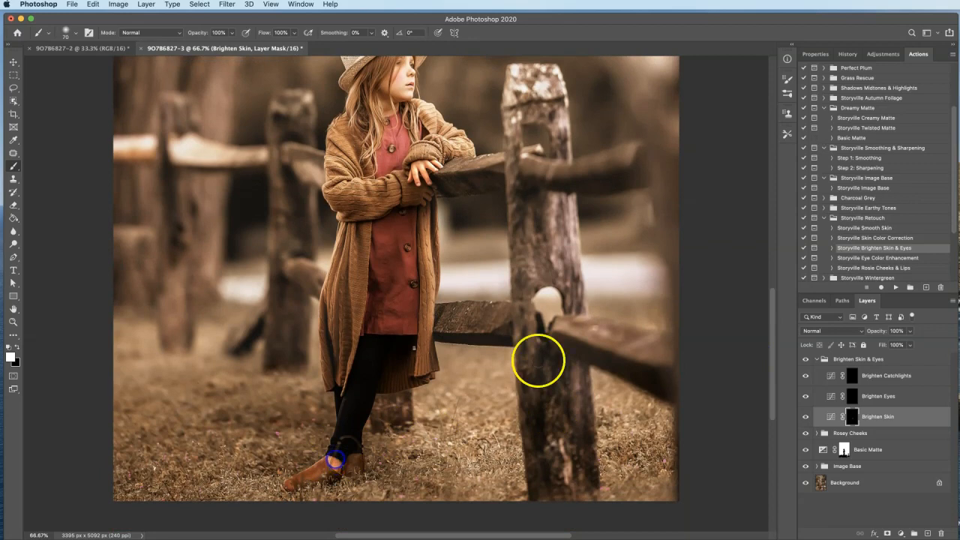
Step: Lower the Brighten Skin layer's opacity while comparing the image with and without the Brighten Skin & Eyes group, and collapse the group
left_click(875, 333)
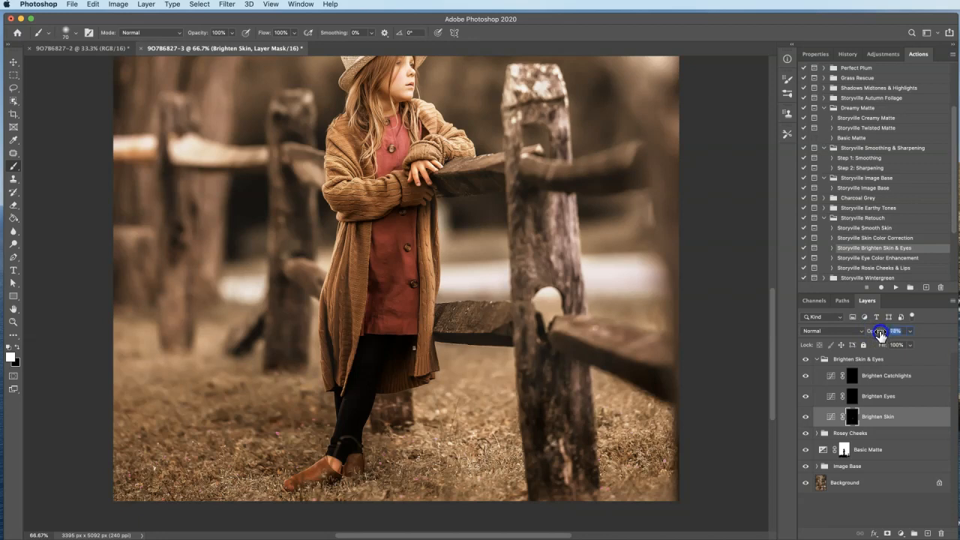
left_click(805, 360)
left_click(808, 360)
left_click_drag(876, 329, 841, 343)
left_click(817, 361)
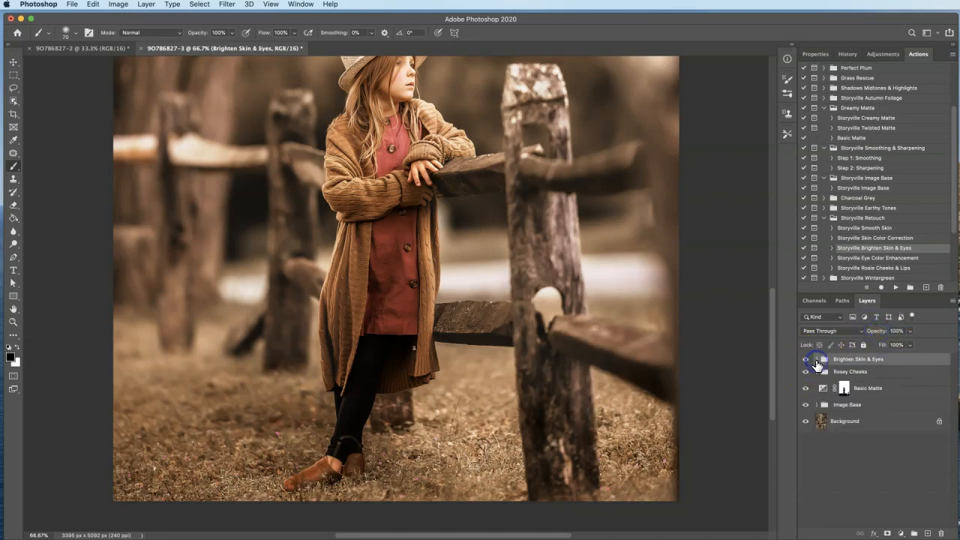
Step: Run the Storyville Skin Color Correction action, and expand its group to select the Reduce Red layer's mask
left_click(833, 237)
left_click(896, 287)
left_click(704, 241)
left_click(805, 358)
left_click(818, 360)
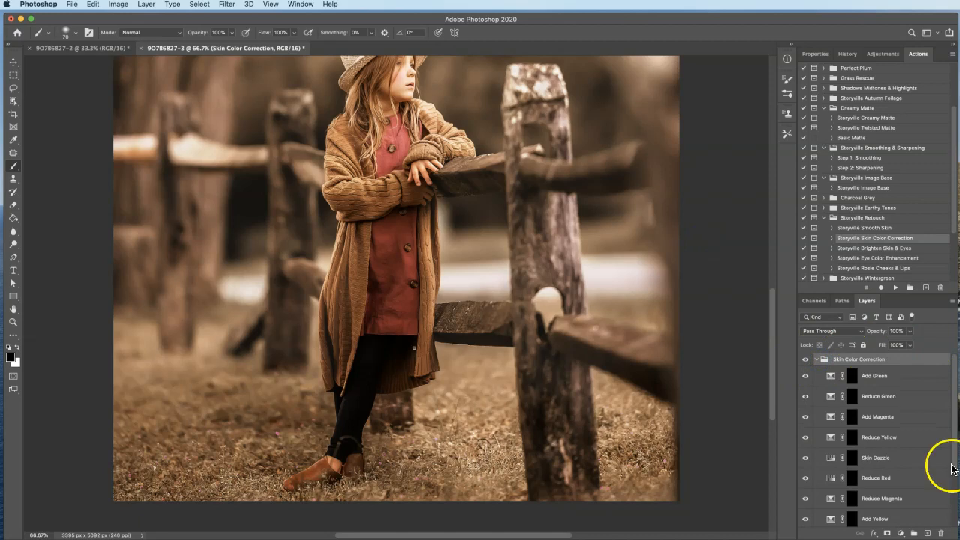
left_click(853, 484)
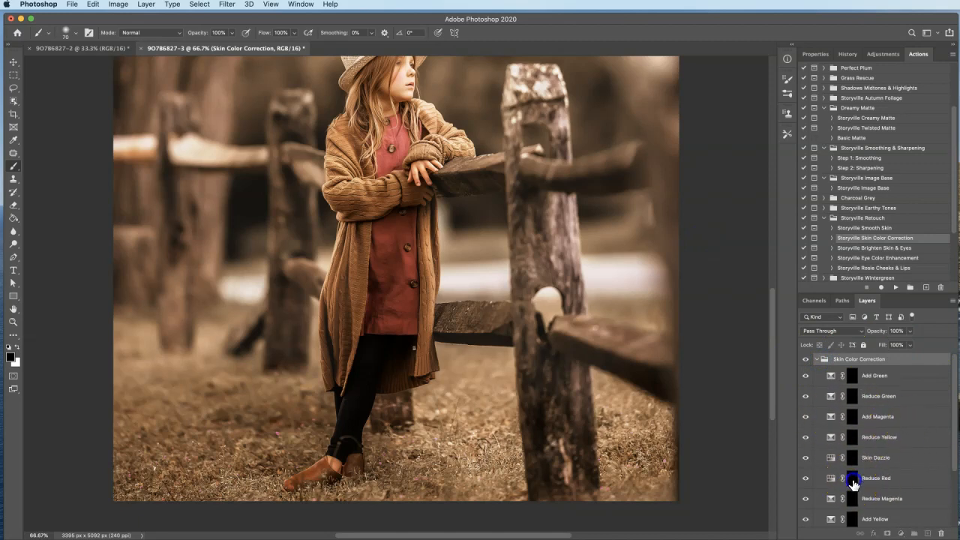
Step: Paint white on the Reduce Red layer's mask over the girl's hands and lower the layer's opacity
key("x")
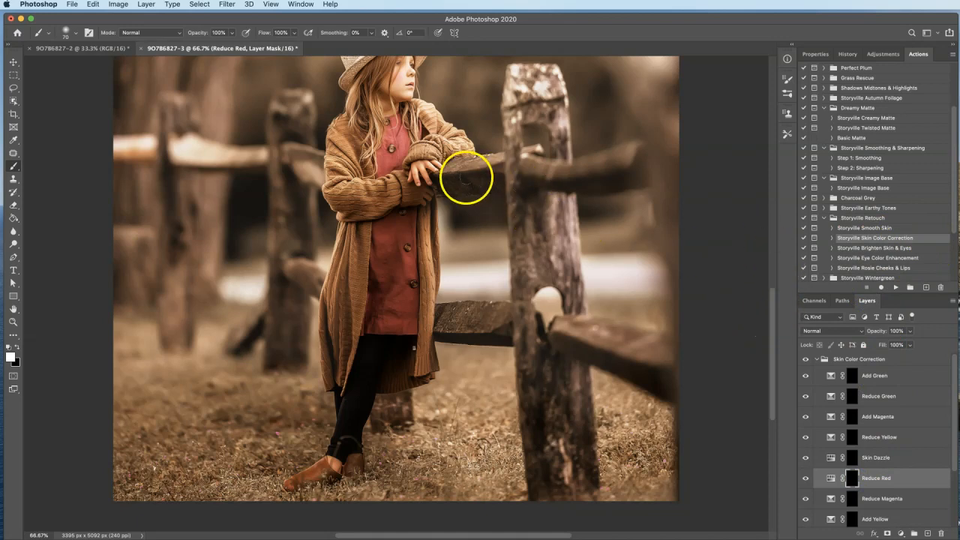
left_click_drag(773, 295, 773, 285)
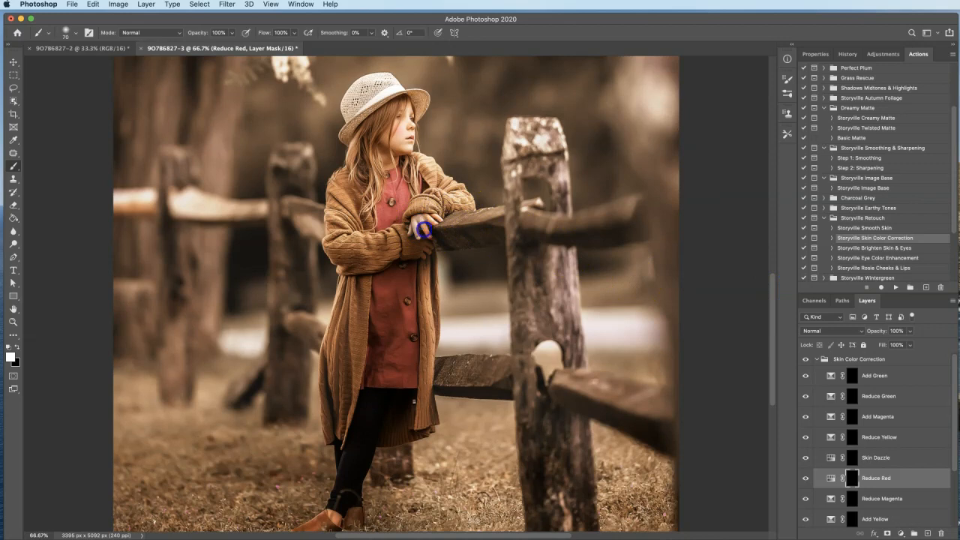
left_click_drag(878, 332, 863, 332)
Step: Compare the image with and without the Skin Color Correction group, and collapse the group
left_click(808, 360)
left_click(826, 361)
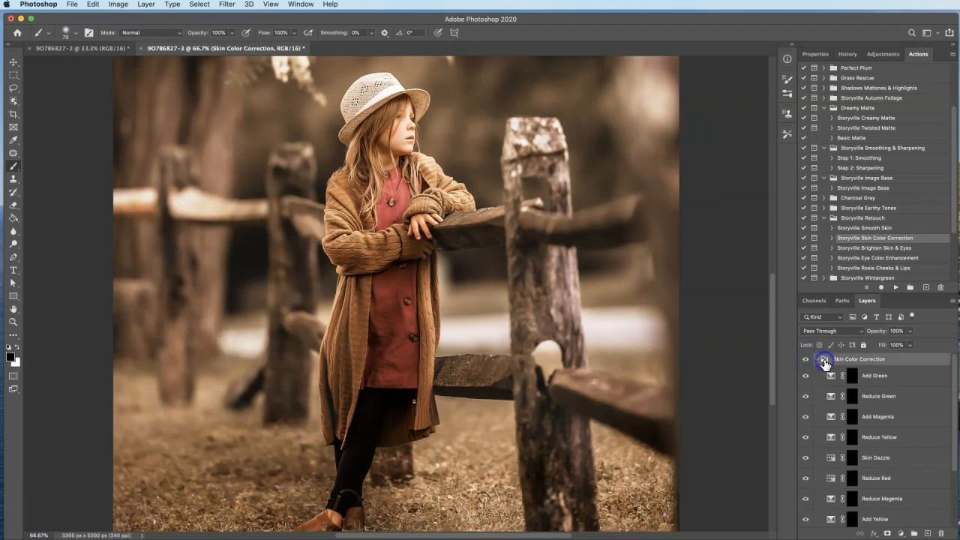
left_click(818, 361)
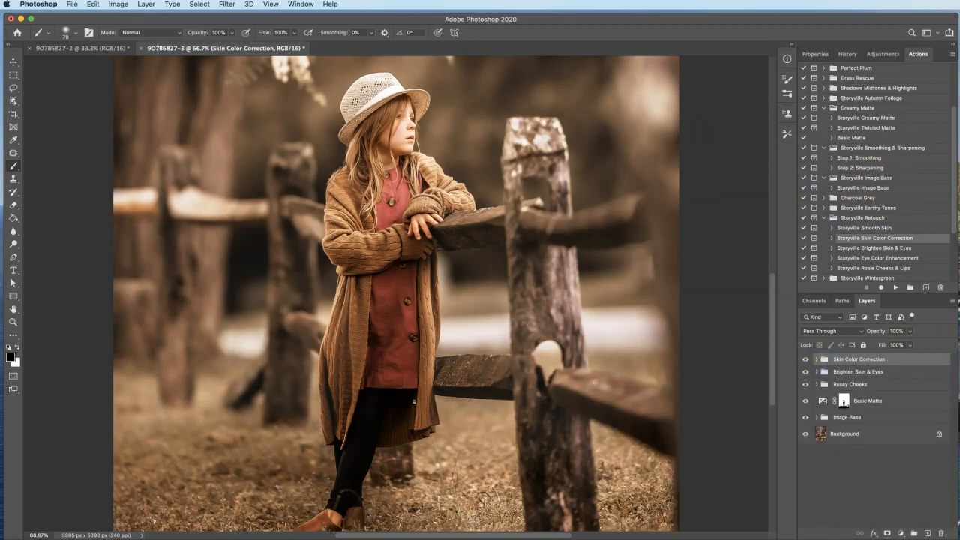
Step: Expand the Dodge & Burn action set and run the Storyville Dodge & Burn action
left_click_drag(955, 162, 958, 116)
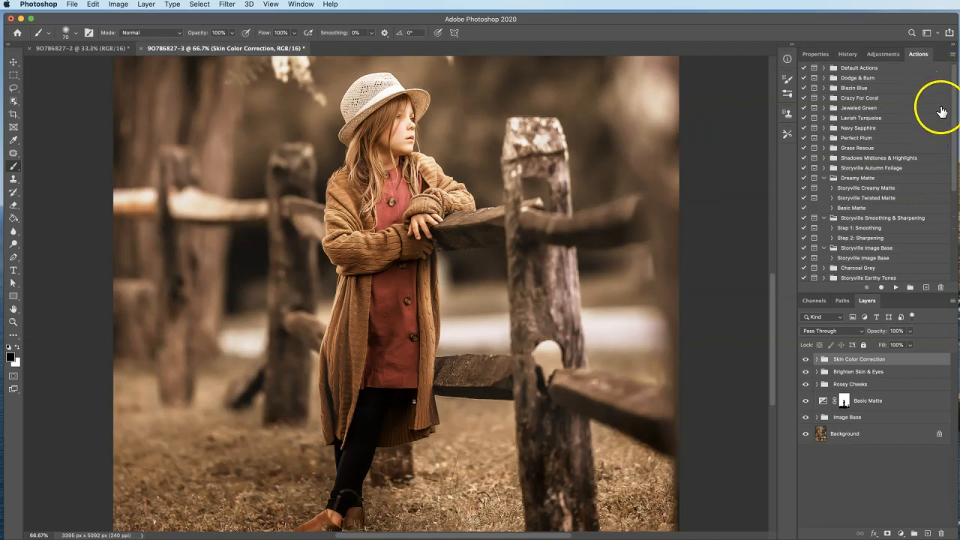
left_click(823, 78)
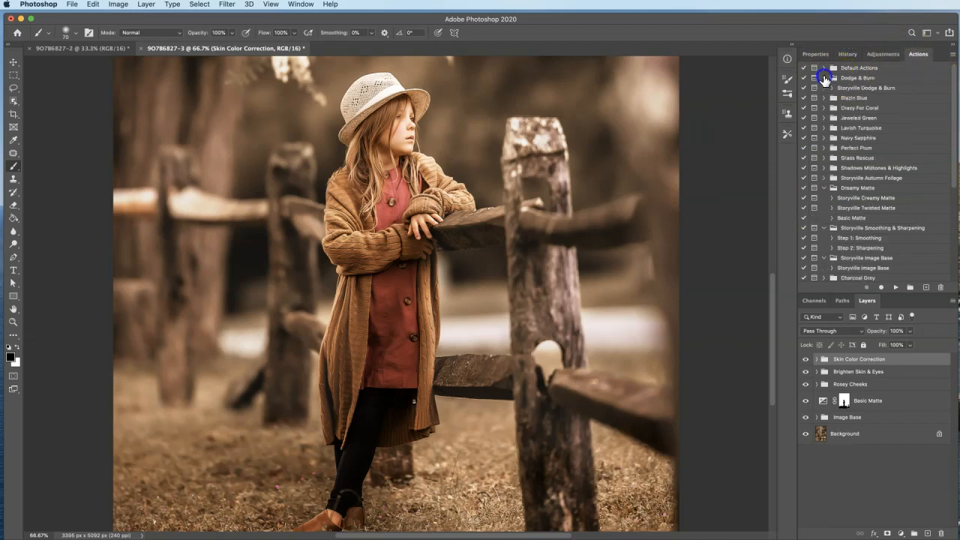
left_click(848, 88)
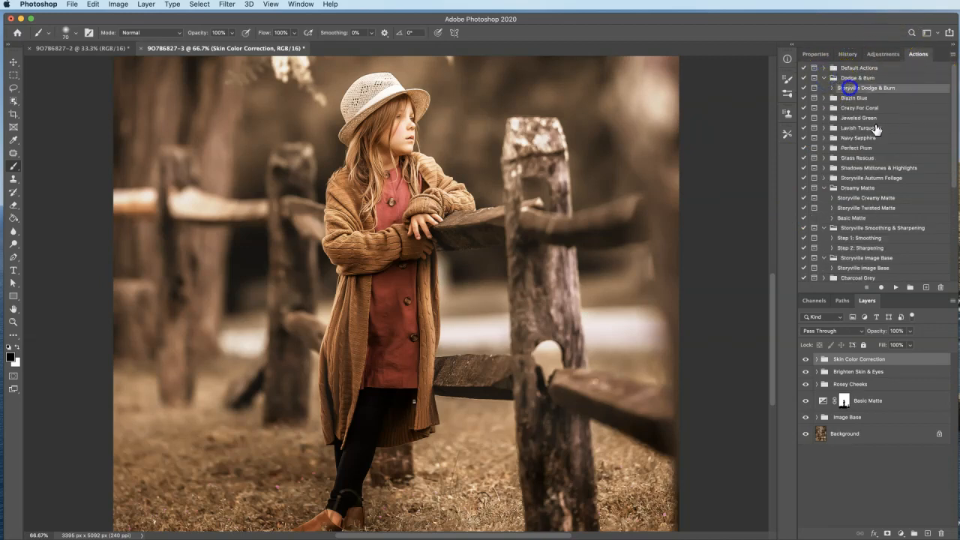
left_click(896, 287)
left_click(708, 275)
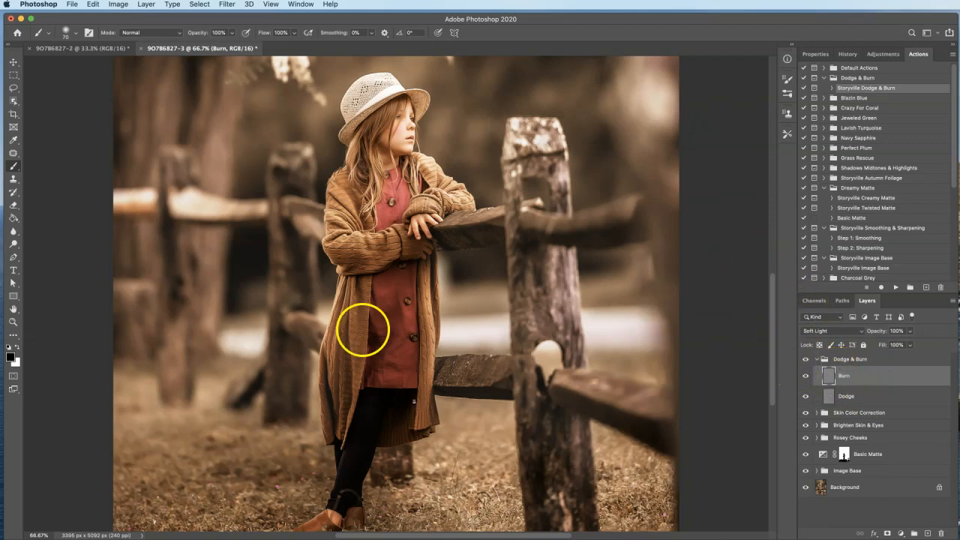
Step: Set the brush opacity to 40% and paint black on the Burn layer over the girl's long hair, the cardigan's near sleeve and its long front panel
left_click(202, 35)
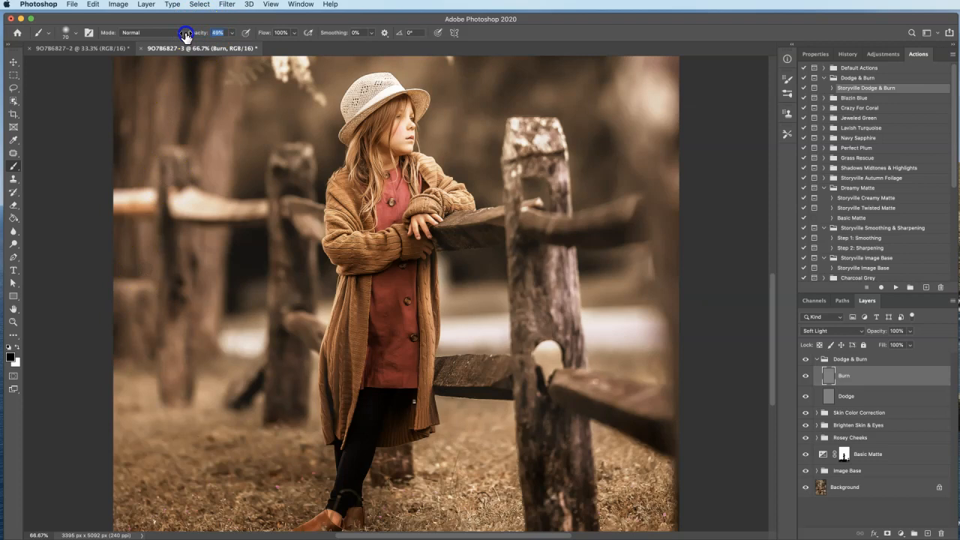
key("bracketright")
key("bracketright")
key("bracketright")
left_click_drag(367, 138, 369, 189)
key("[")
mouse_move(357, 155)
left_mouse_down()
mouse_move(377, 204)
mouse_move(366, 237)
mouse_move(330, 229)
mouse_move(340, 231)
left_mouse_up()
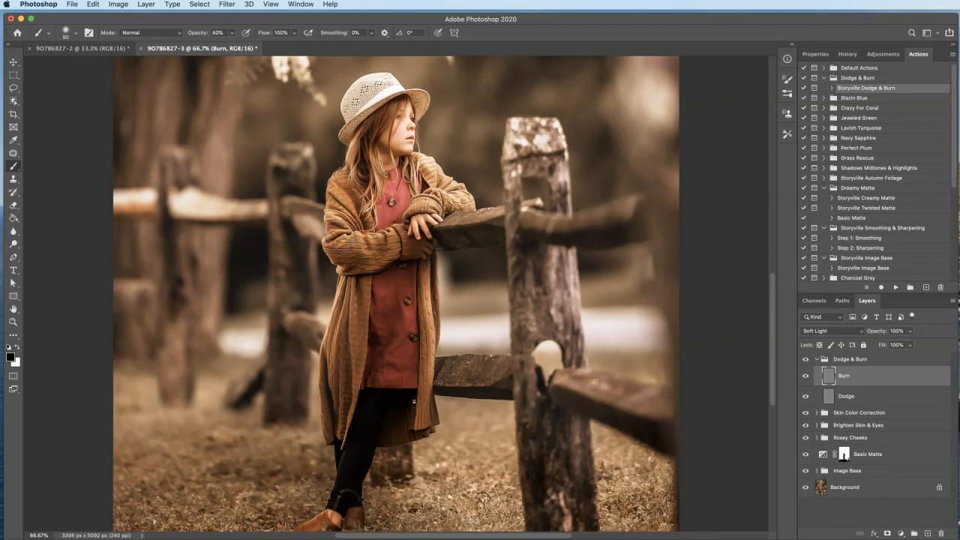
mouse_move(362, 294)
left_mouse_down()
mouse_move(353, 372)
mouse_move(344, 324)
mouse_move(339, 399)
left_mouse_up()
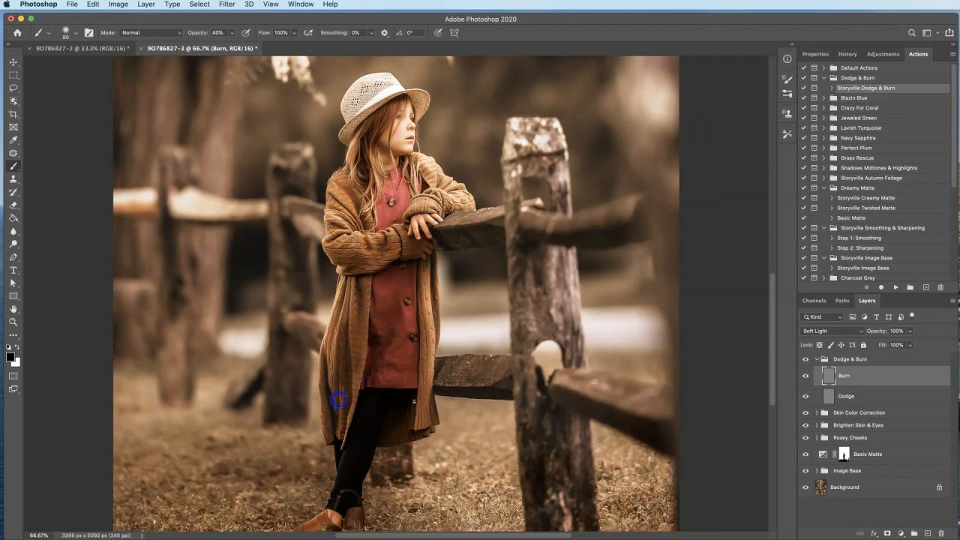
Step: Burn the cardigan's far edge, hem and fence-side sleeve, and the girl's hair below the hat, with a brush of size 70 to 80
key("bracketleft")
left_click_drag(439, 296, 429, 268)
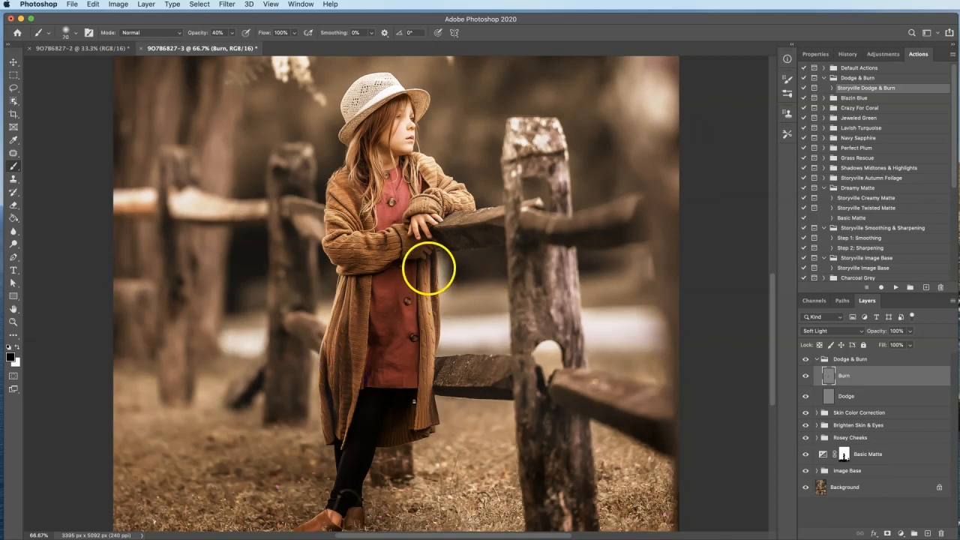
mouse_move(411, 404)
left_mouse_down()
mouse_move(408, 418)
mouse_move(418, 418)
left_mouse_up()
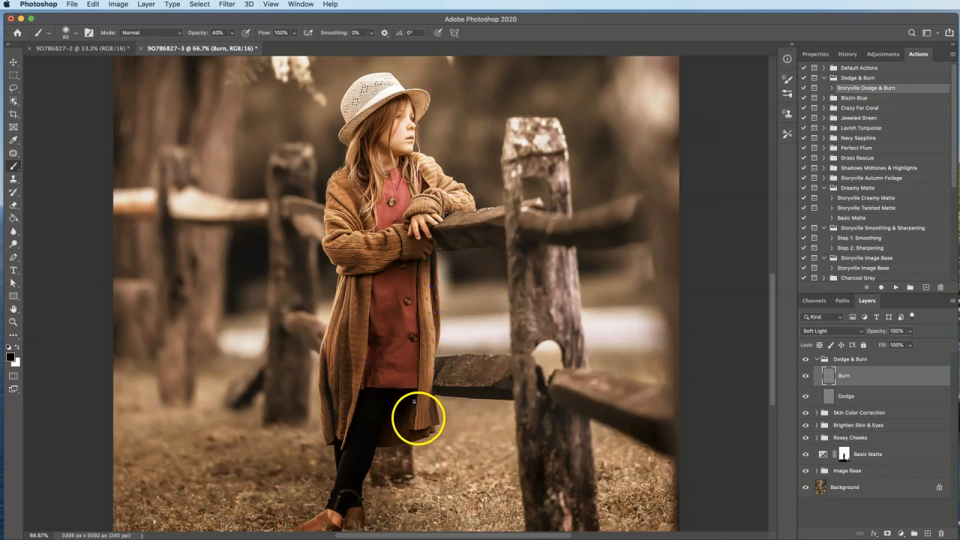
mouse_move(445, 179)
left_mouse_down()
mouse_move(443, 144)
mouse_move(474, 99)
mouse_move(474, 210)
mouse_move(406, 158)
mouse_move(424, 226)
mouse_move(439, 203)
mouse_move(412, 210)
mouse_move(426, 207)
mouse_move(418, 207)
mouse_move(421, 192)
mouse_move(433, 206)
mouse_move(410, 210)
mouse_move(449, 187)
left_mouse_up()
key("[")
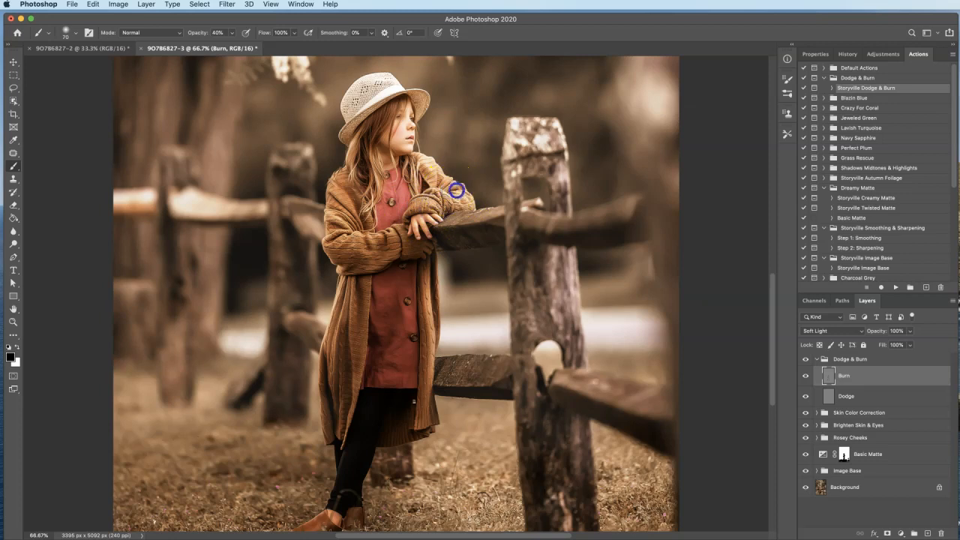
mouse_move(418, 158)
left_mouse_down()
mouse_move(408, 107)
mouse_move(387, 95)
mouse_move(360, 106)
mouse_move(348, 129)
left_mouse_up()
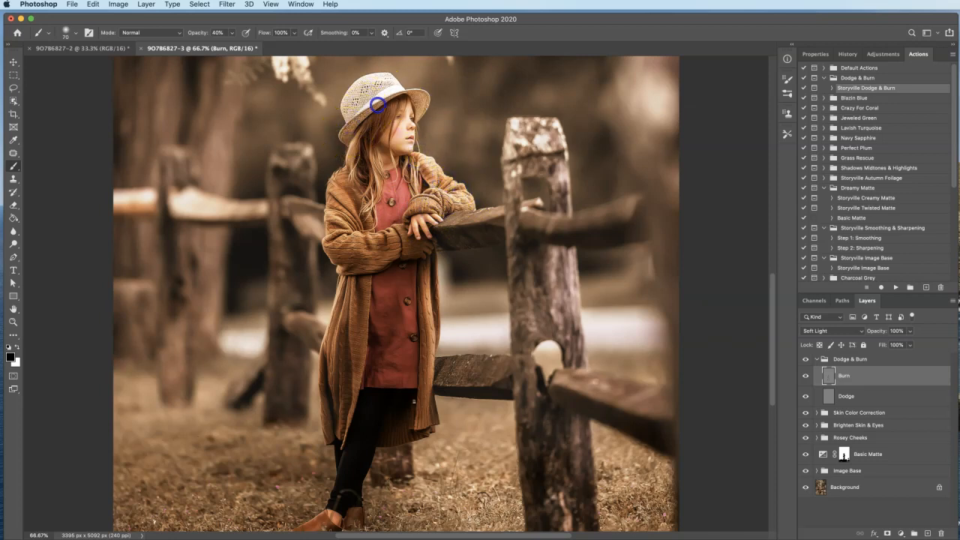
mouse_move(418, 111)
left_mouse_down()
mouse_move(384, 78)
mouse_move(369, 93)
mouse_move(387, 125)
mouse_move(383, 149)
mouse_move(381, 137)
left_mouse_up()
left_click(368, 130)
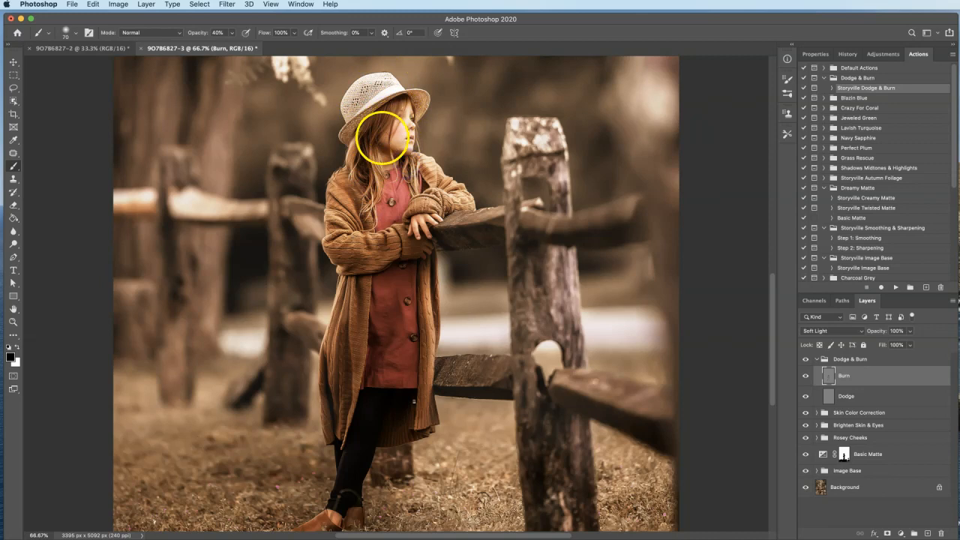
Step: Reduce the brush opacity to 20% and lightly burn the hair beside the girl's cheek and the edge of her face
key("]")
left_click(202, 34)
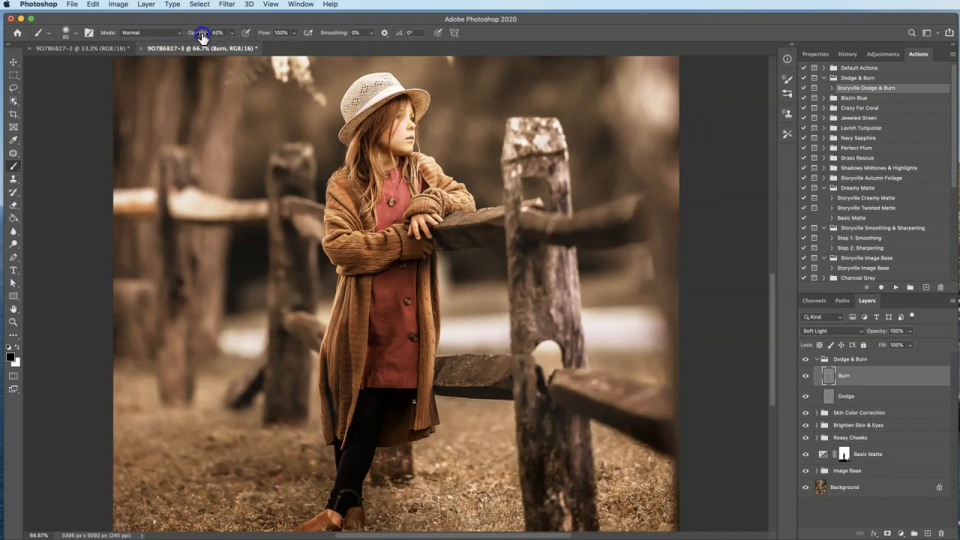
left_click_drag(193, 36, 192, 35)
key("]")
key("]")
key("]")
left_click(387, 136)
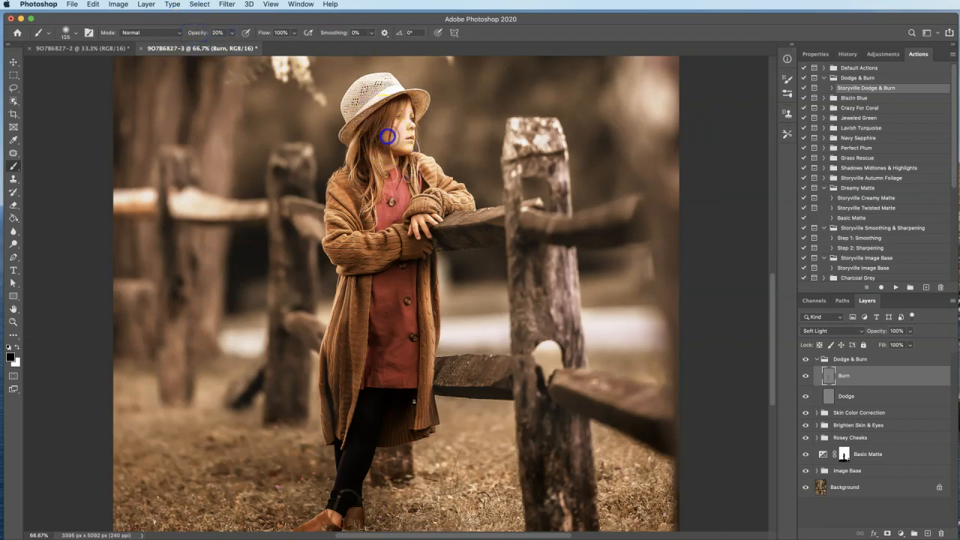
key("bracketleft")
key("bracketleft")
mouse_move(409, 133)
left_mouse_down()
mouse_move(428, 146)
mouse_move(411, 135)
left_mouse_up()
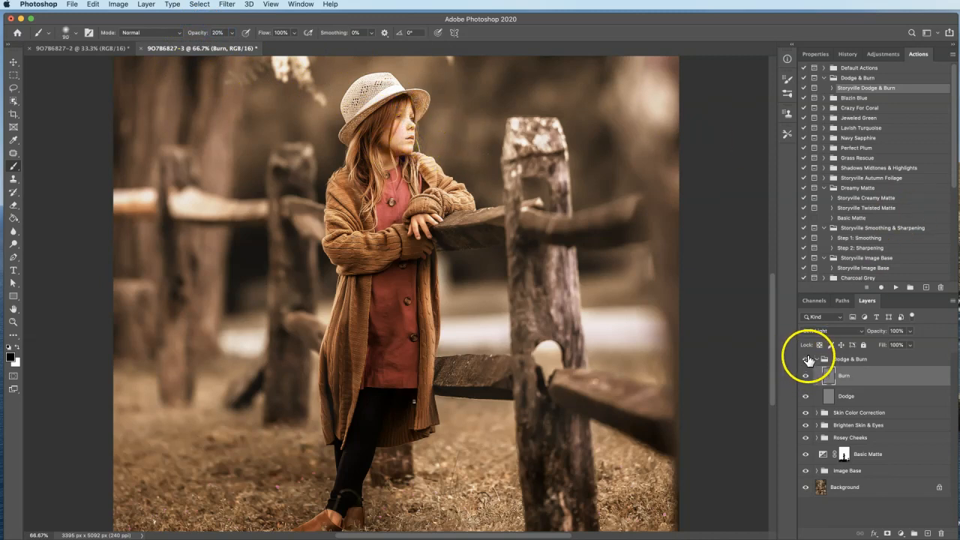
Step: Compare the image with and without the Dodge & Burn group, switch the foreground color to white, and collapse the group
left_click(806, 359)
left_click(808, 361)
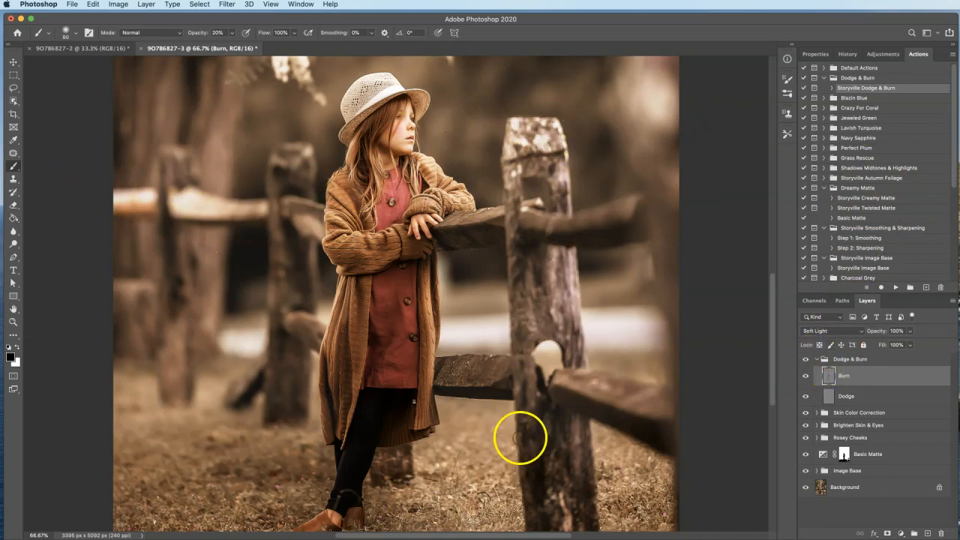
key("super+minus")
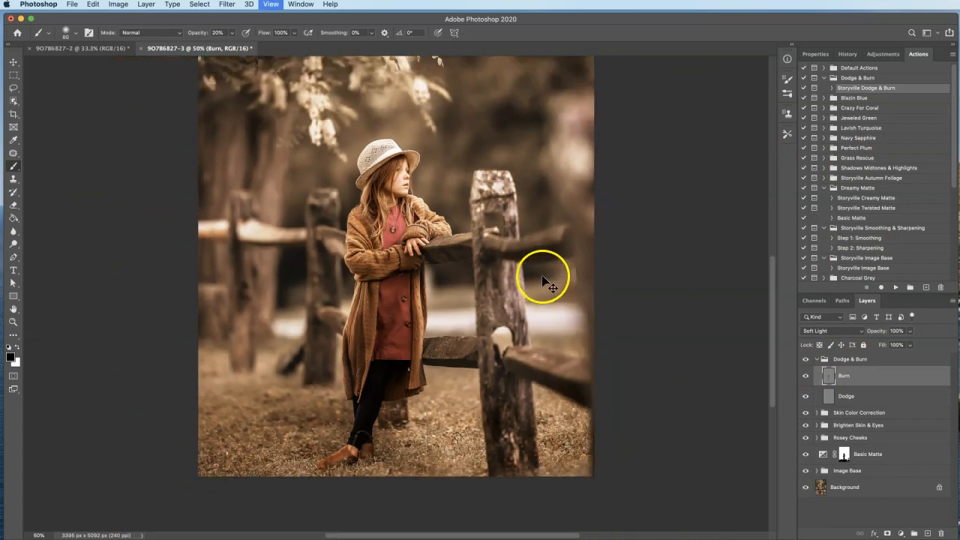
key("super+plus")
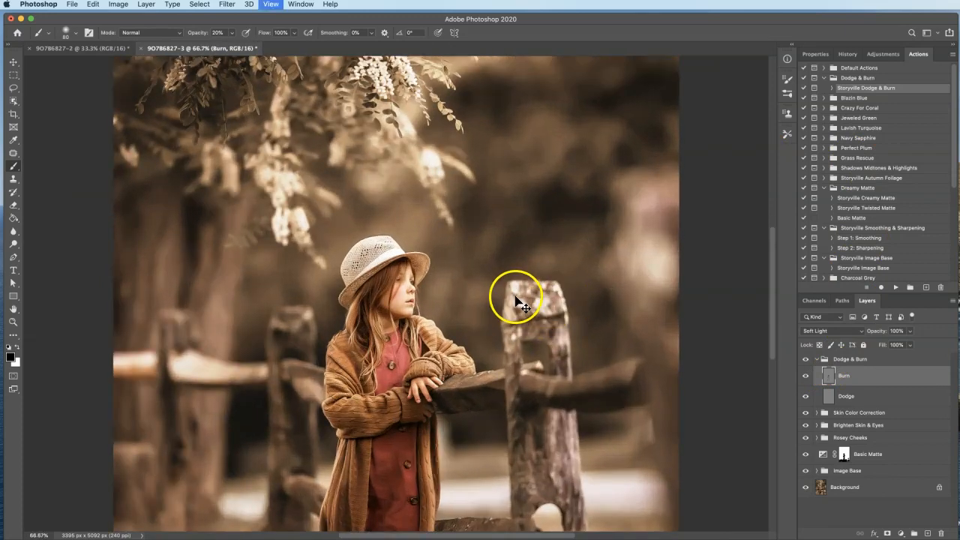
key("super+plus")
key("super+minus")
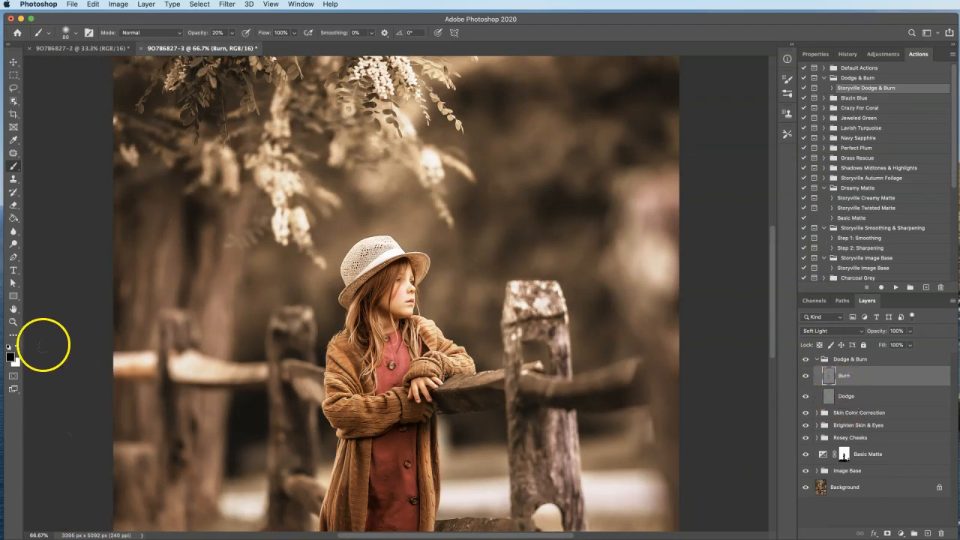
left_click(18, 347)
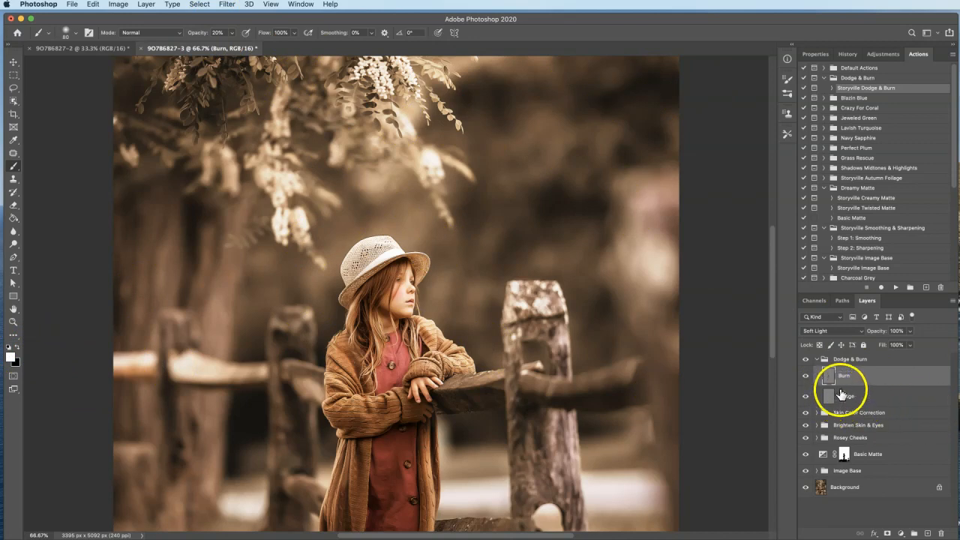
left_click(817, 360)
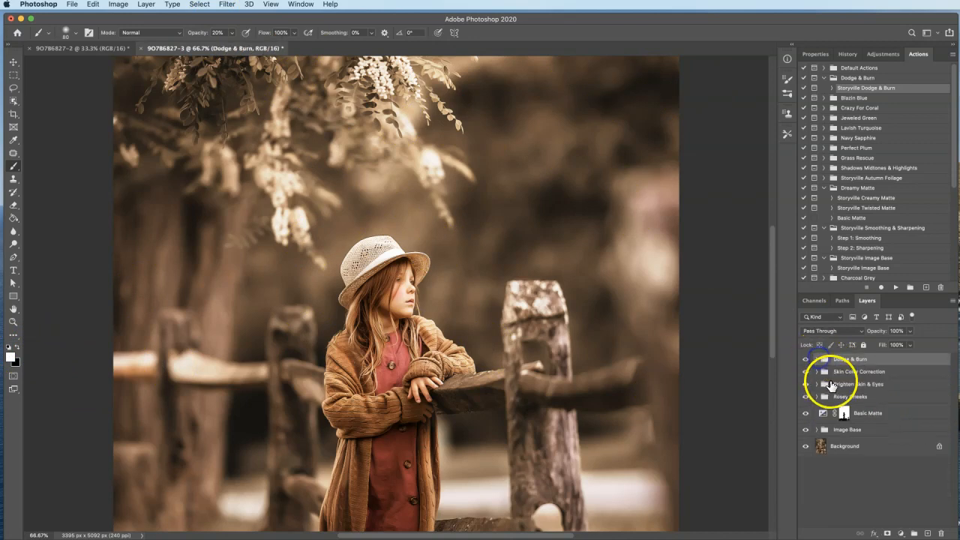
Step: Add a Curves adjustment layer with its white point at input 204, output 255, and invert its mask to black
key("super+minus")
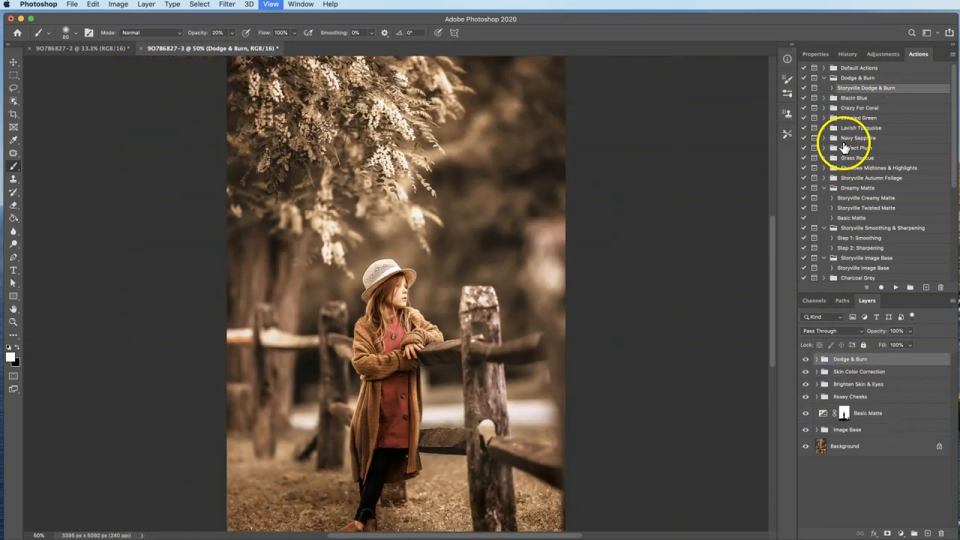
left_click(883, 54)
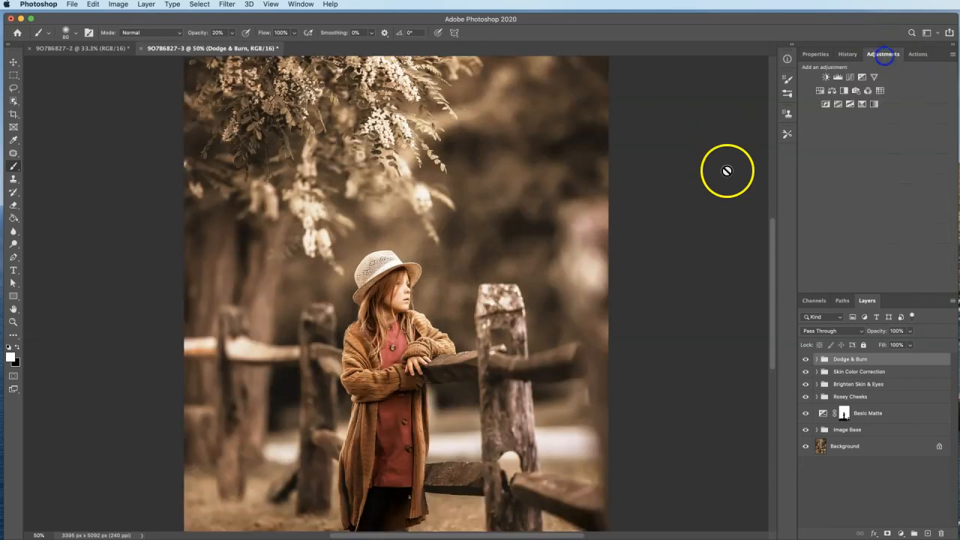
left_click(851, 78)
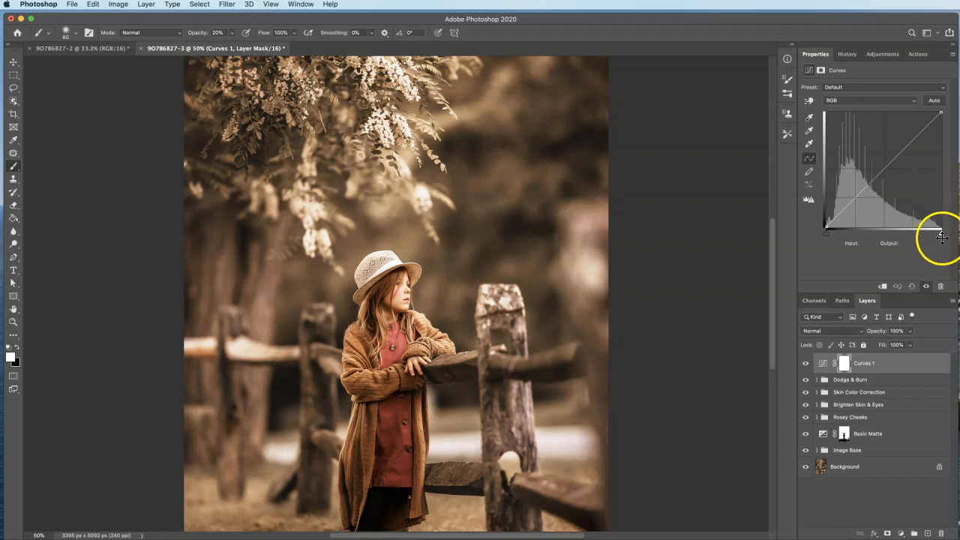
left_click_drag(942, 236, 930, 238)
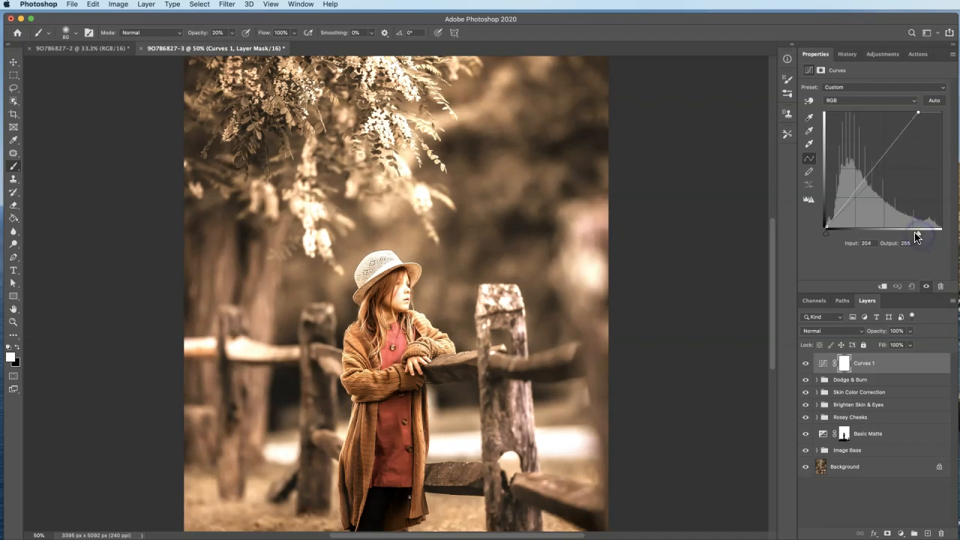
left_click(843, 369)
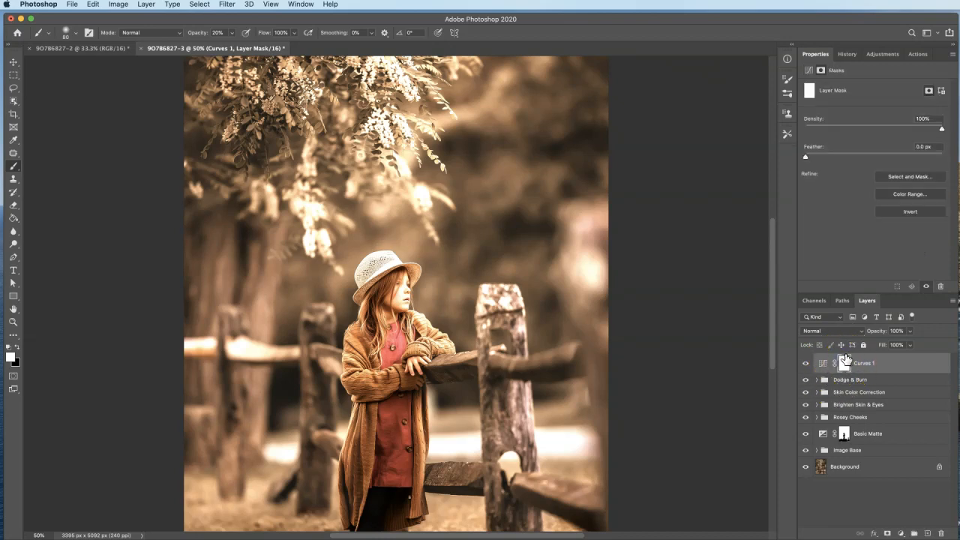
key("super+i")
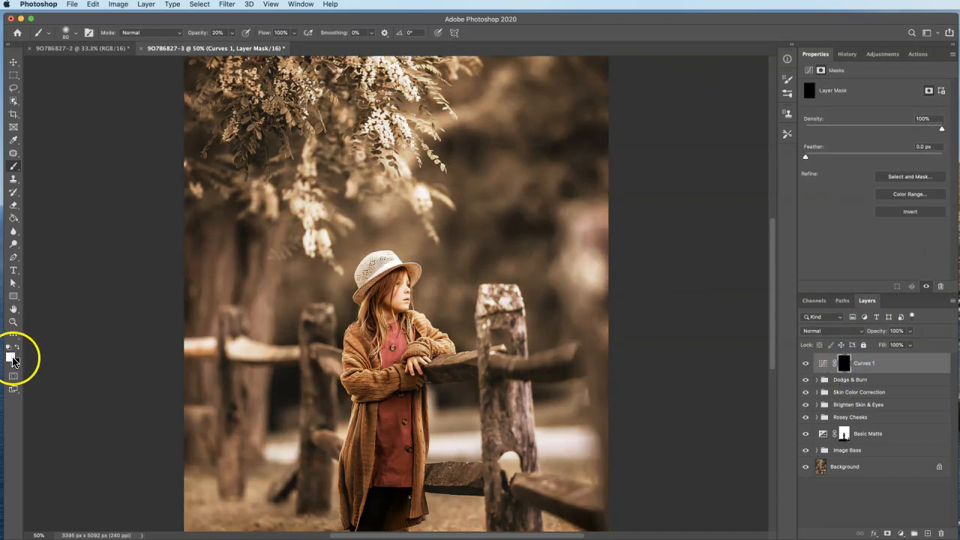
Step: Paint white on the Curves layer's mask over the girl's red dress with a brush of size 100 at 100% opacity
left_click_drag(197, 33, 260, 33)
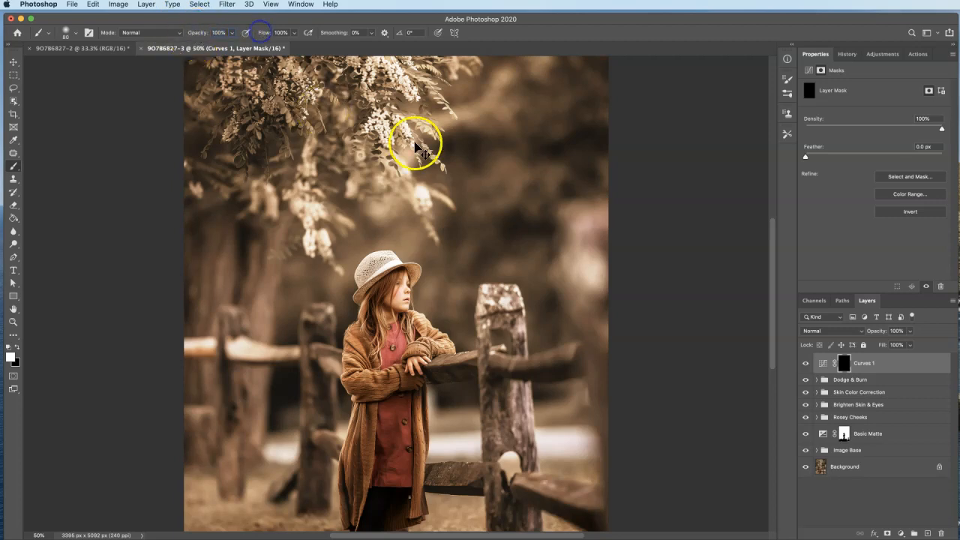
key("super+minus")
key("]")
key("]")
key("]")
key("]")
key("]")
key("]")
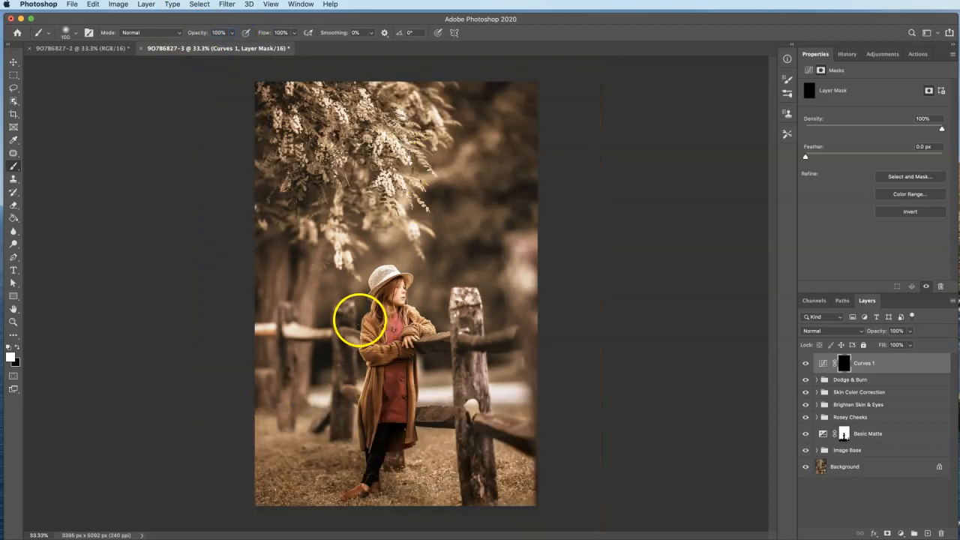
left_click(392, 325)
left_click(399, 394)
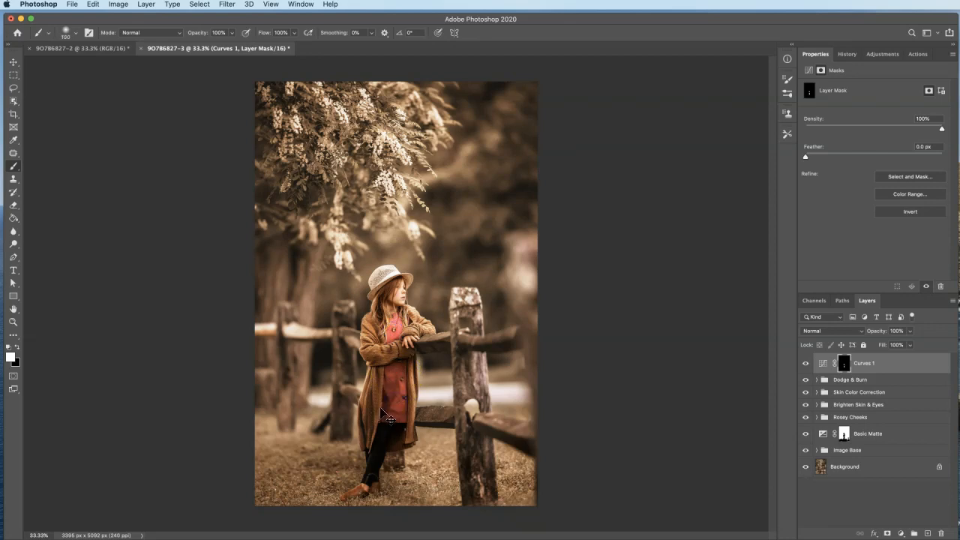
Step: Paint white with a smaller brush on the Curves layer's mask over the cardigan's long front panel, shoulder and nearer sleeve
key("super+plus")
key("[")
key("[")
key("[")
key("[")
key("[")
key("[")
left_click(366, 480)
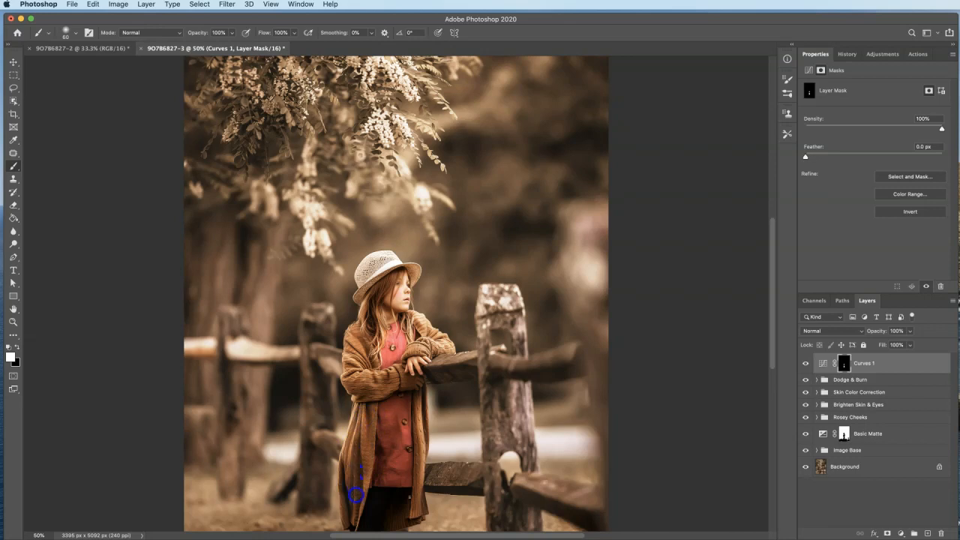
left_click(351, 335)
left_click_drag(373, 361, 352, 373)
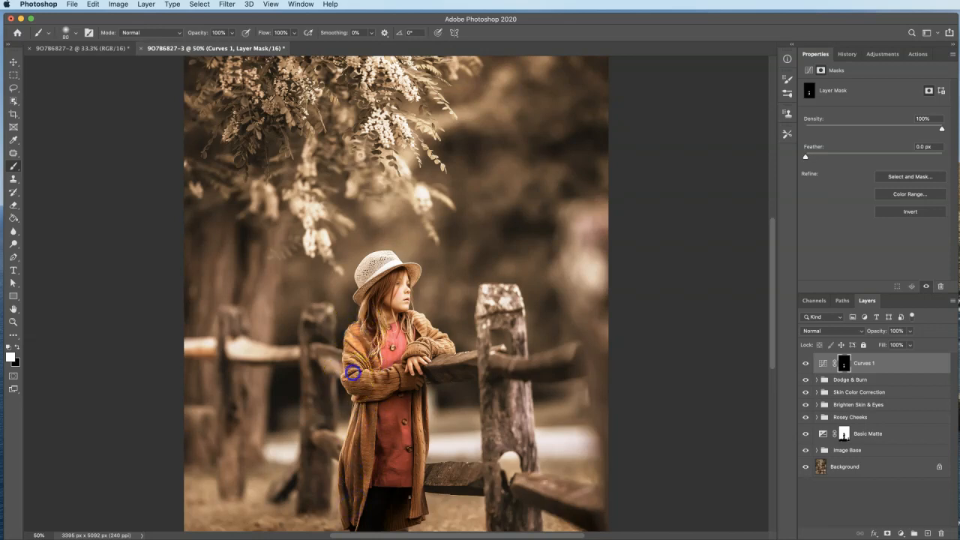
left_click(391, 377)
left_click_drag(359, 390, 387, 388)
Step: Extend the white on the Curves mask over the cardigan's other sleeve and the upper part of the dress
key("bracketleft")
key("bracketleft")
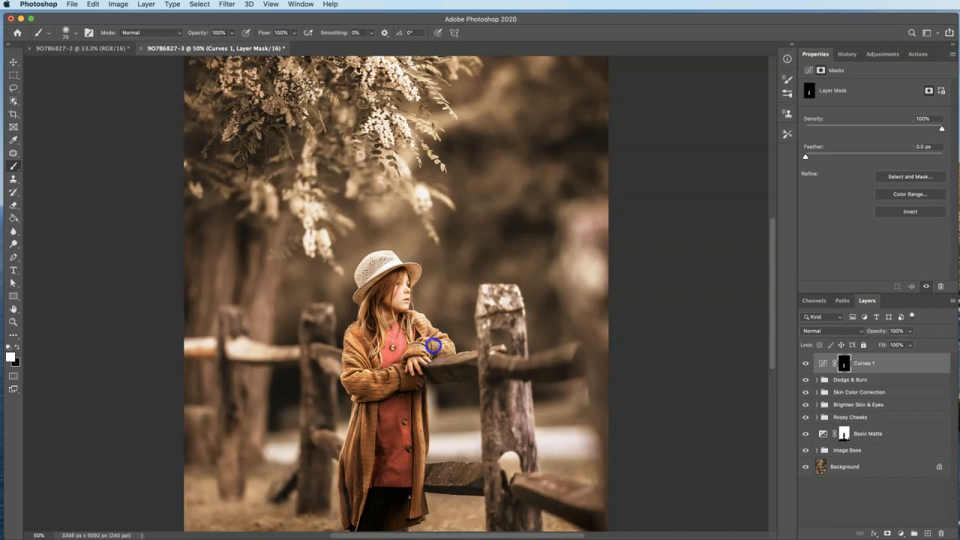
left_click_drag(437, 349, 416, 324)
key("bracketright")
left_click_drag(381, 354, 391, 348)
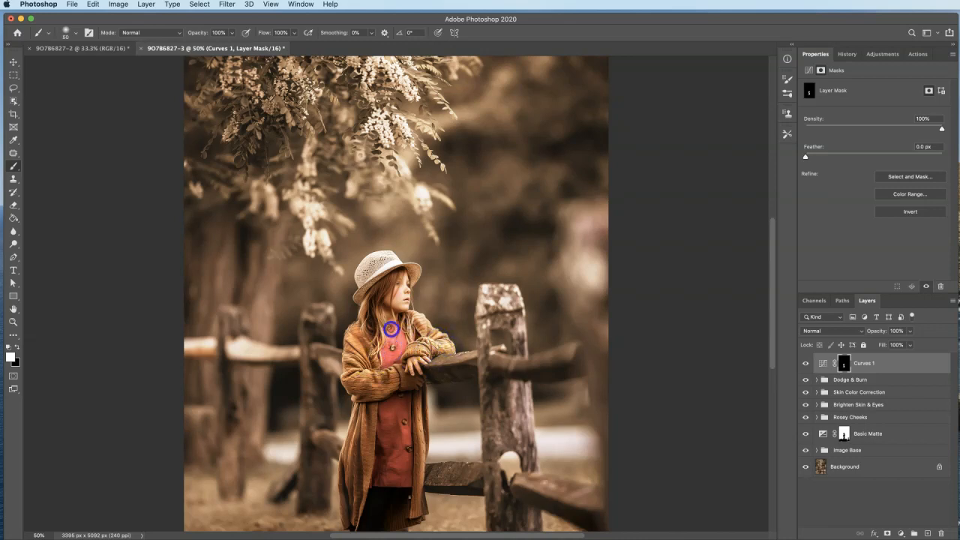
Step: Compare the whole image with and without the Curves layer
key("super+minus")
key("super+minus")
left_click(806, 363)
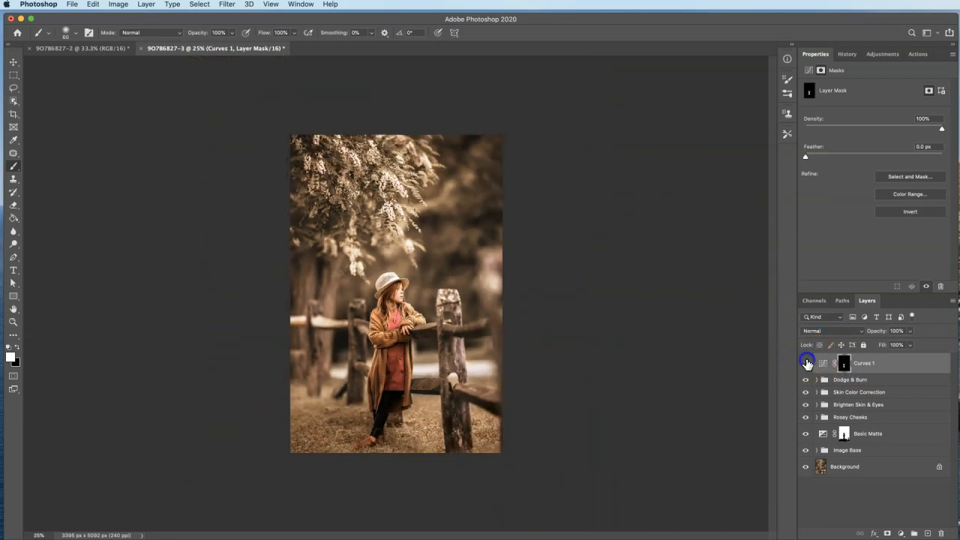
left_click(807, 365)
left_click(808, 365)
left_click(808, 365)
Step: Select the Burn layer in the Dodge & Burn group and prepare a black brush at 66% opacity
left_click(817, 379)
left_click(842, 400)
key("super+equal")
key("super+equal")
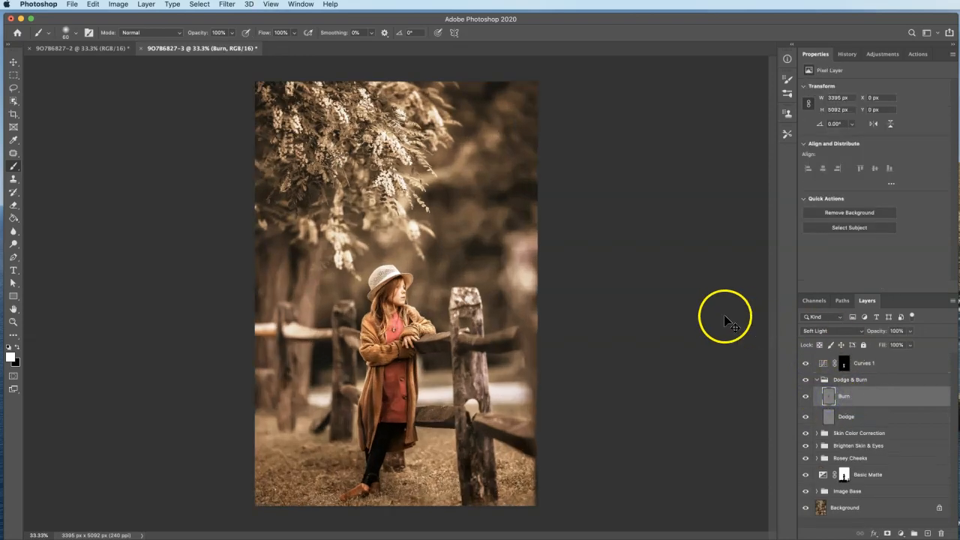
left_click_drag(206, 33, 198, 36)
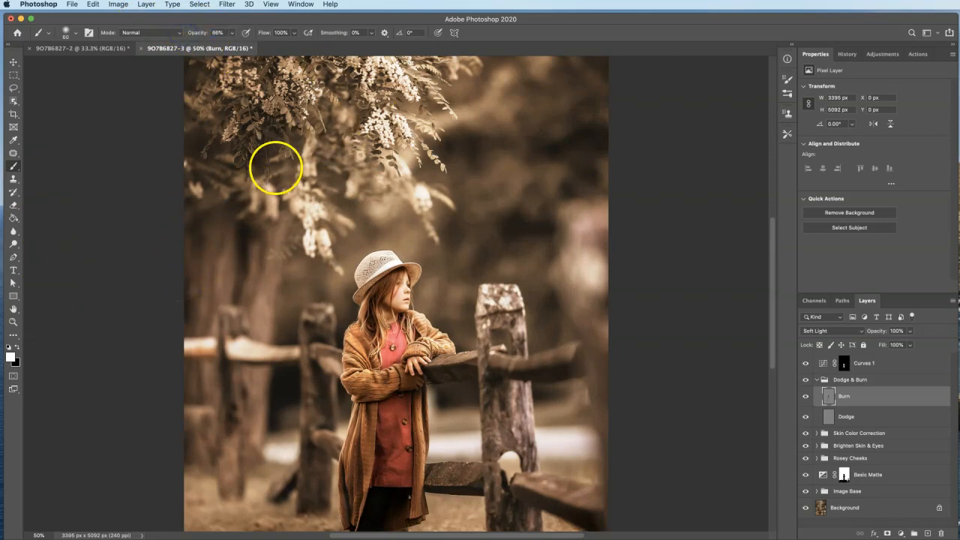
key("[")
key("[")
key("[")
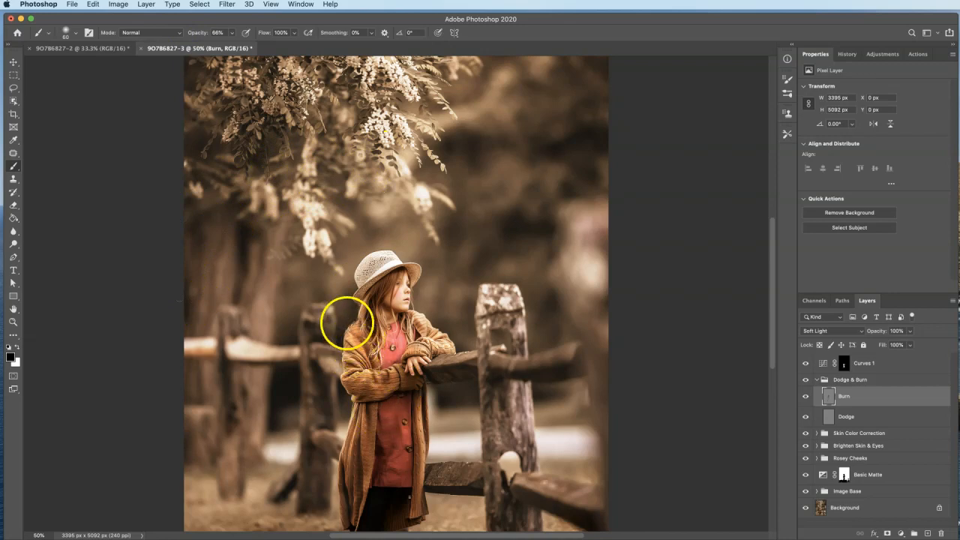
Step: Burn the shadows along the cardigan's nearer sleeve and front edges with a size 80 brush
key("[")
key("[")
key("[")
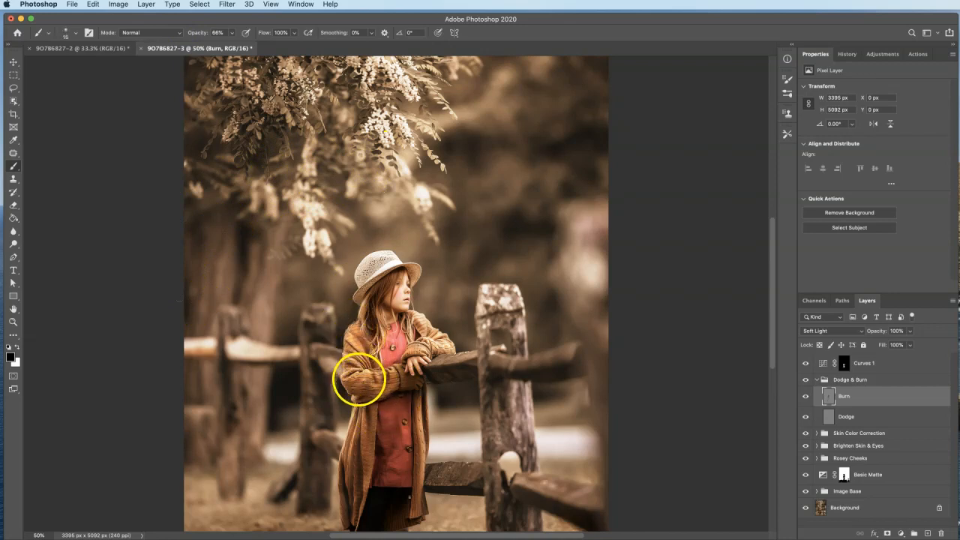
key("]")
key("]")
key("]")
key("]")
key("]")
key("]")
key("]")
key("]")
key("]")
key("]")
left_click_drag(355, 381, 394, 381)
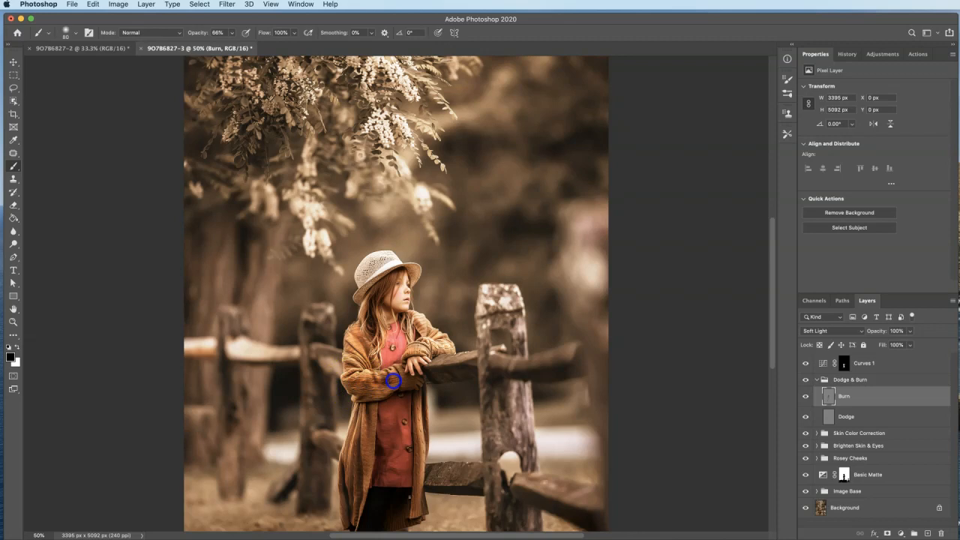
left_click_drag(366, 416, 367, 468)
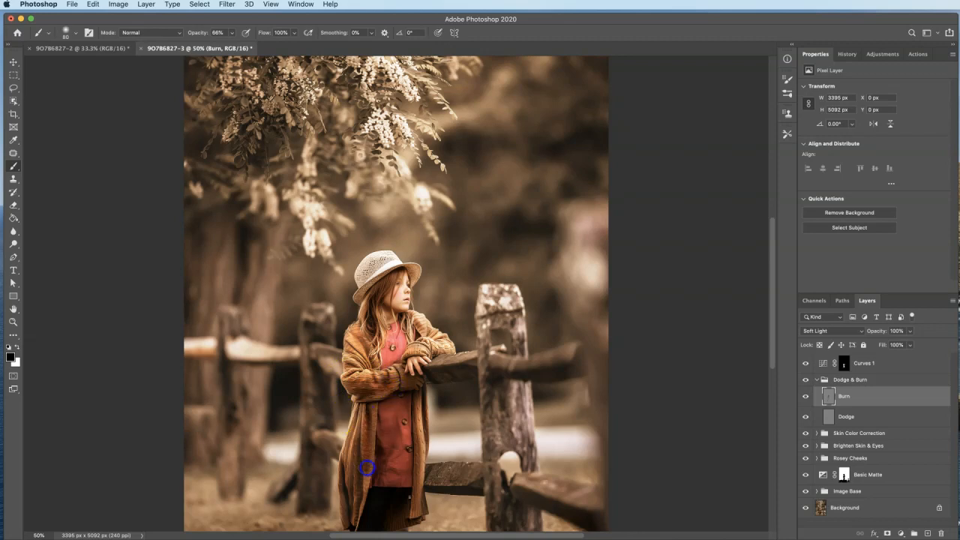
left_click_drag(426, 414, 419, 406)
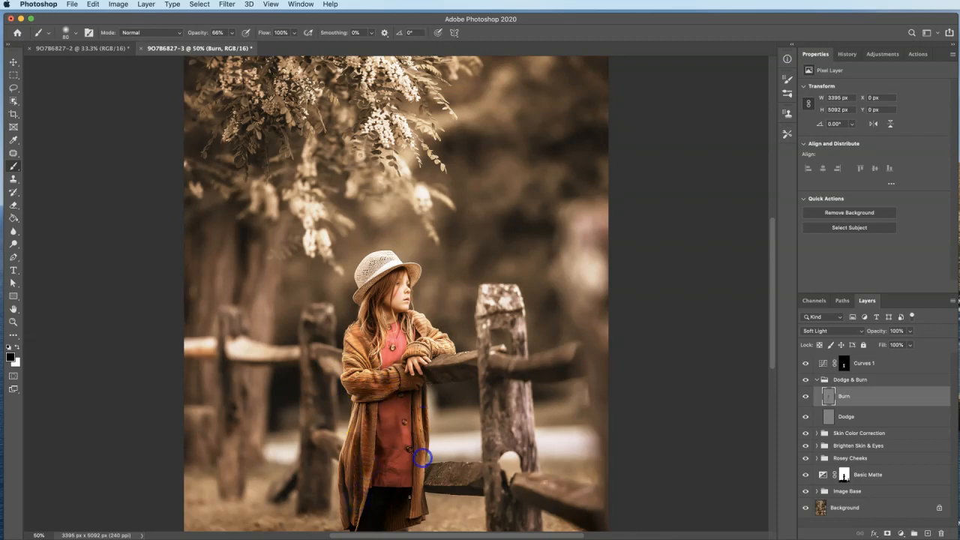
Step: Burn the dress, far sleeve, shoulder and lower cardigan folds, and reduce the Burn layer's opacity to 77%
mouse_move(442, 353)
left_mouse_down()
mouse_move(409, 353)
mouse_move(444, 350)
mouse_move(390, 329)
left_mouse_up()
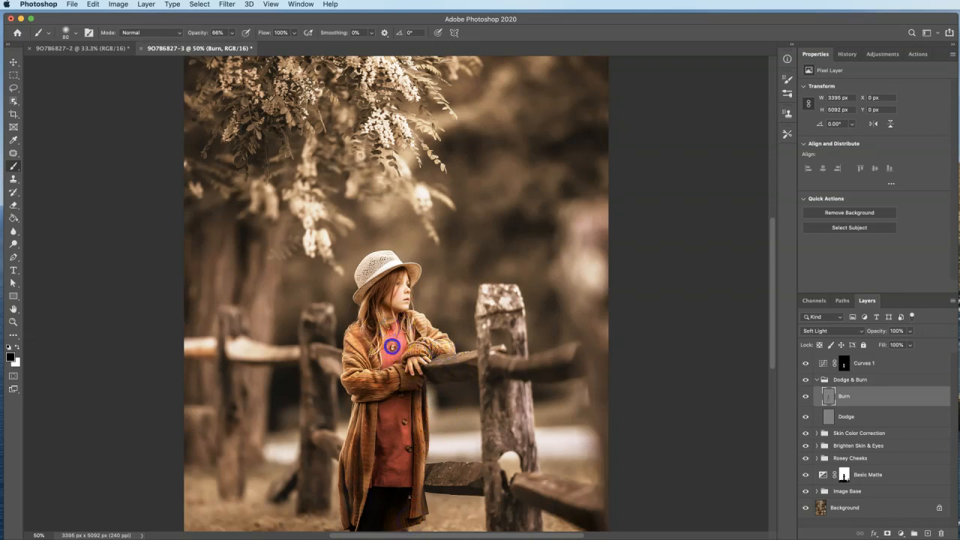
left_click_drag(403, 392, 404, 408)
left_click_drag(403, 483, 400, 457)
mouse_move(388, 319)
left_mouse_down()
mouse_move(432, 333)
mouse_move(417, 321)
left_mouse_up()
left_click_drag(354, 339, 352, 360)
mouse_move(366, 433)
left_mouse_down()
mouse_move(368, 420)
mouse_move(364, 485)
left_mouse_up()
left_click(358, 433)
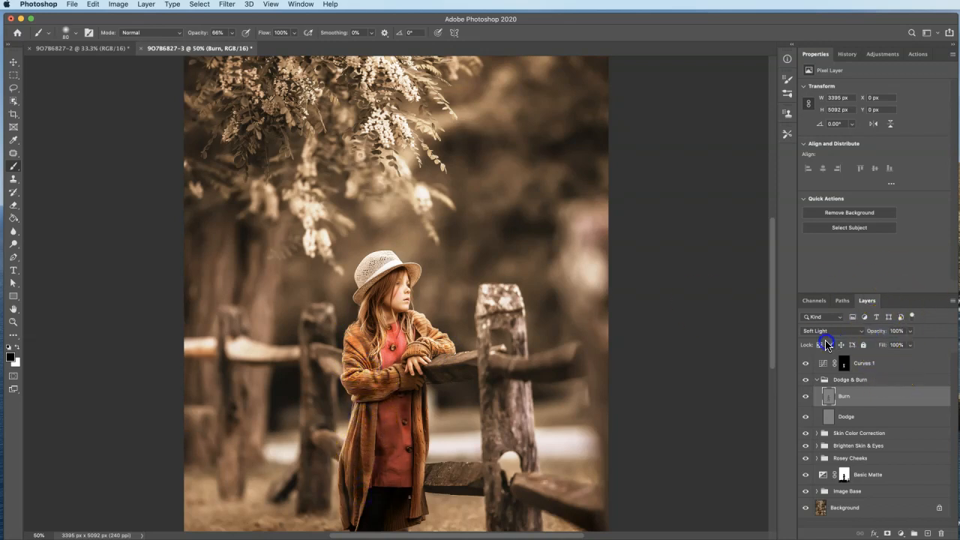
mouse_move(881, 331)
left_mouse_down()
mouse_move(854, 330)
mouse_move(863, 334)
left_mouse_up()
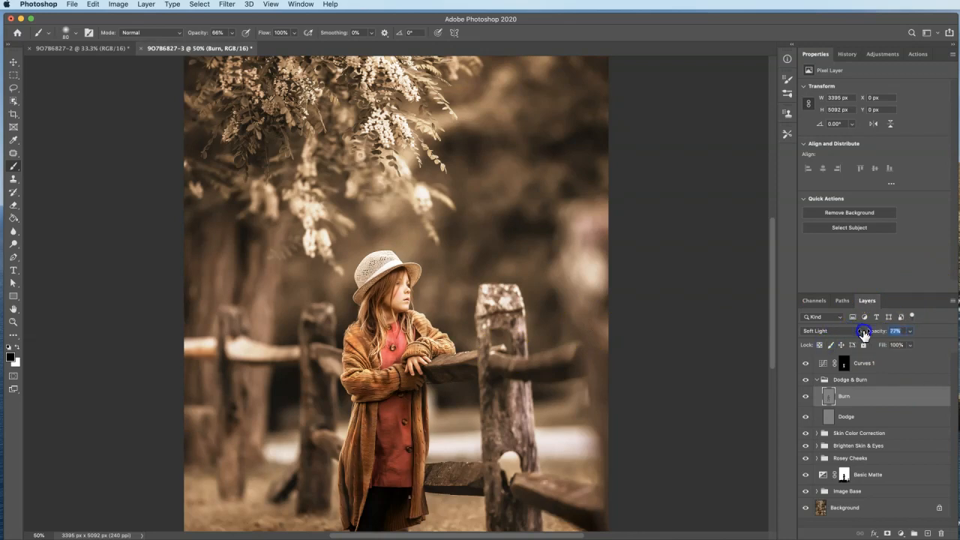
Step: Lightly burn the girl's hair and the edge of her hat with a size 175 brush at 28% opacity
left_click(197, 32)
key("bracketright")
key("bracketright")
key("bracketright")
key("bracketright")
key("bracketright")
left_click(394, 297)
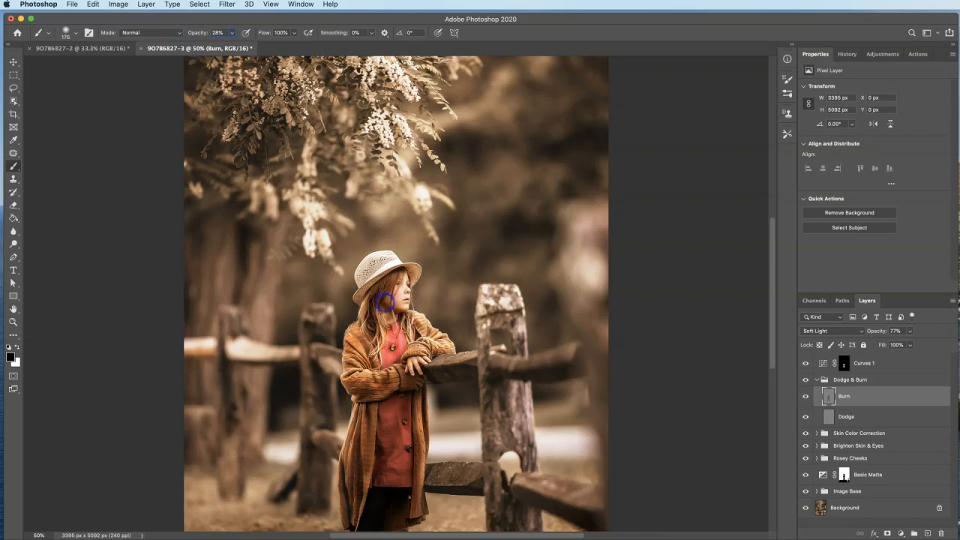
left_click(364, 276)
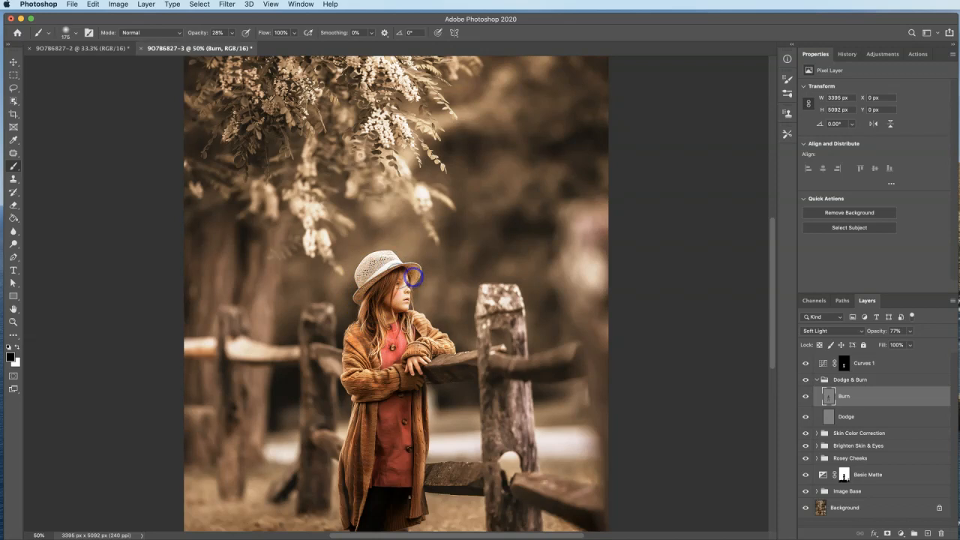
Step: Collapse the Dodge & Burn group and compare the image with and without it
key("super+minus")
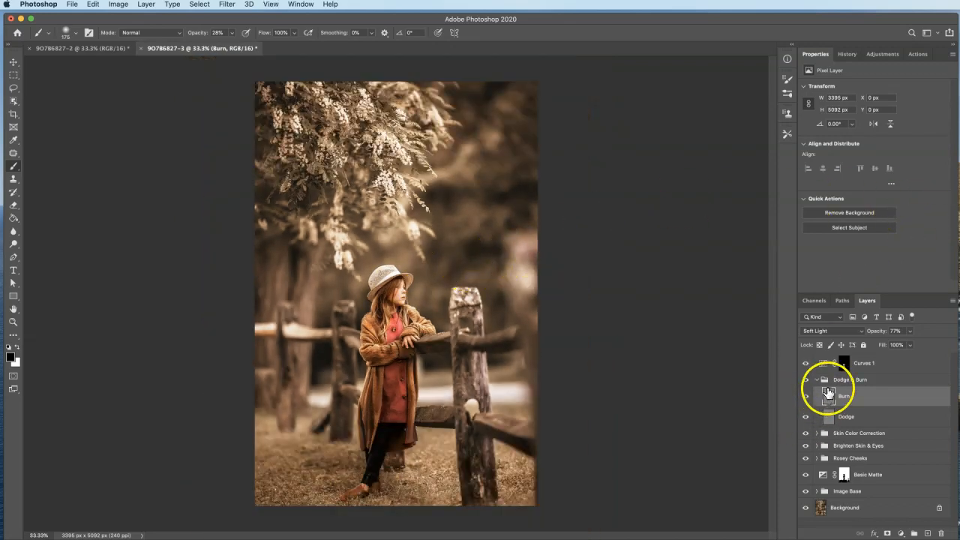
left_click(816, 379)
left_click(807, 381)
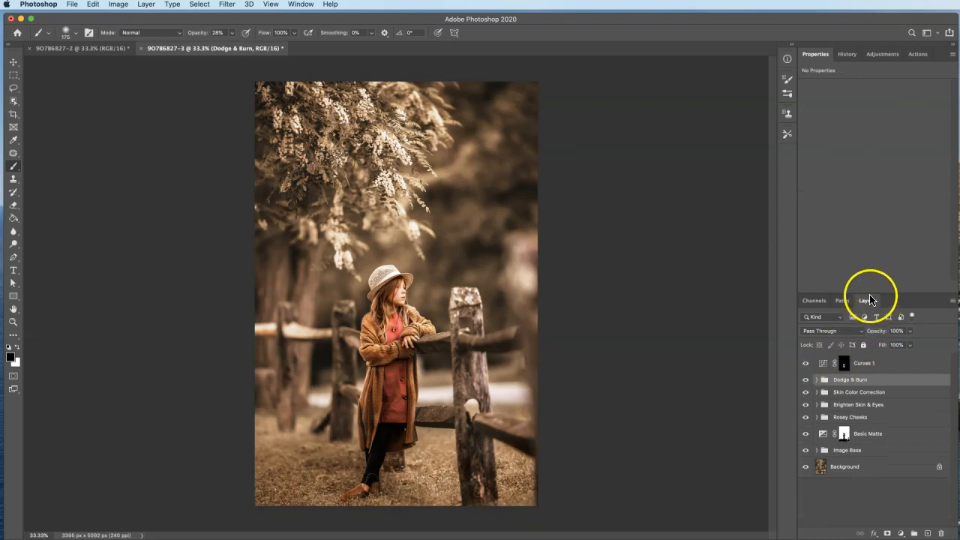
Step: Flatten the image and duplicate the Background layer
left_click(829, 363)
left_click(147, 4)
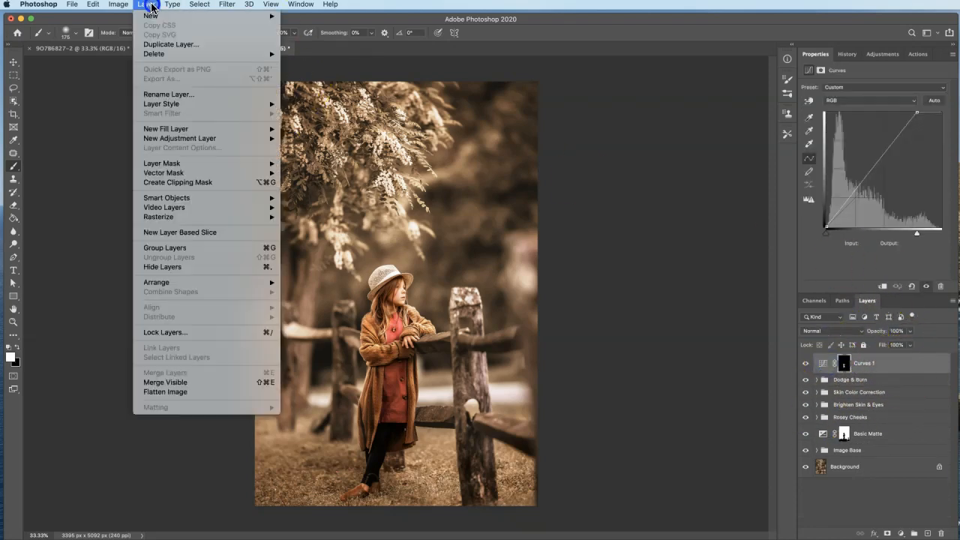
left_click(175, 392)
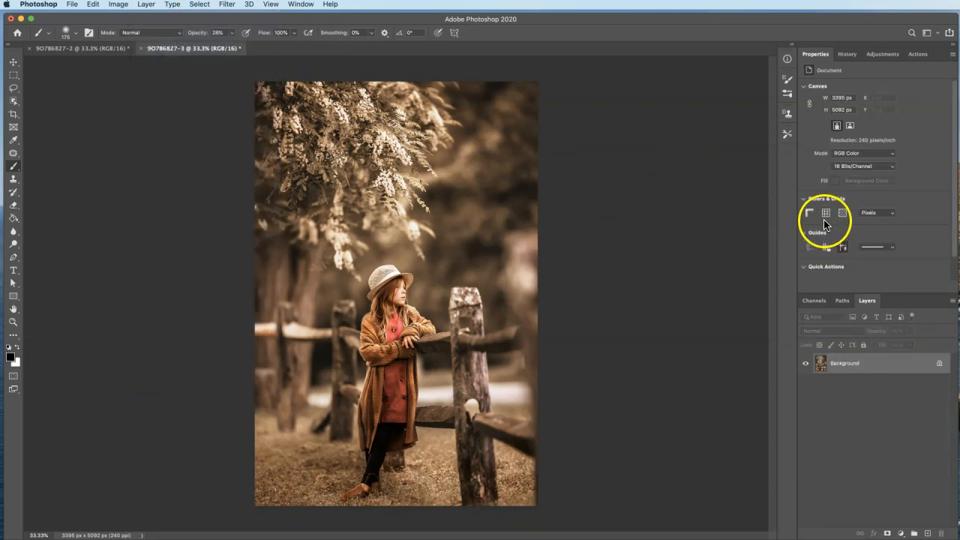
key("super+j")
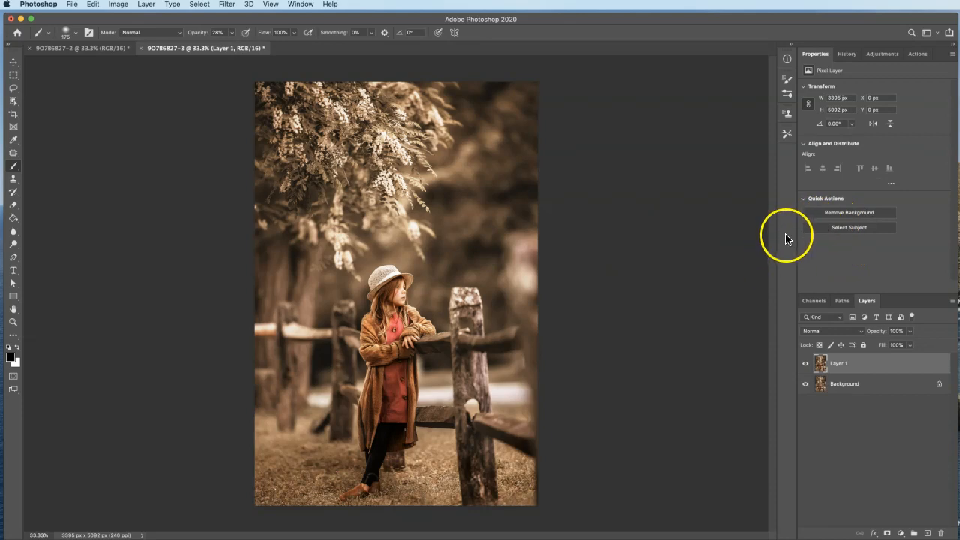
Step: Remove the small spot inside the cardigan just below the dress hem with the Spot Healing Brush, and return to the Brush tool
key("super+equal")
key("super+equal")
left_click(13, 154)
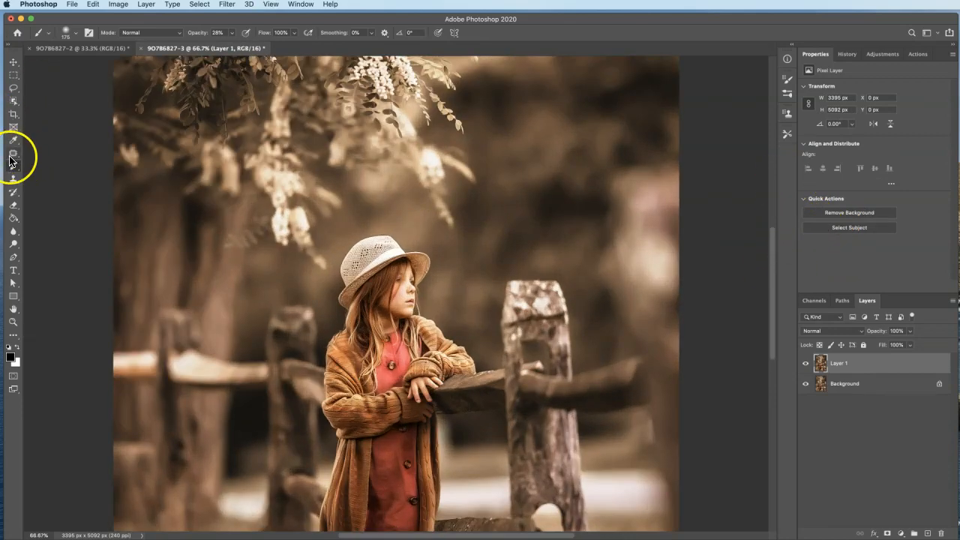
left_click_drag(12, 154, 52, 154)
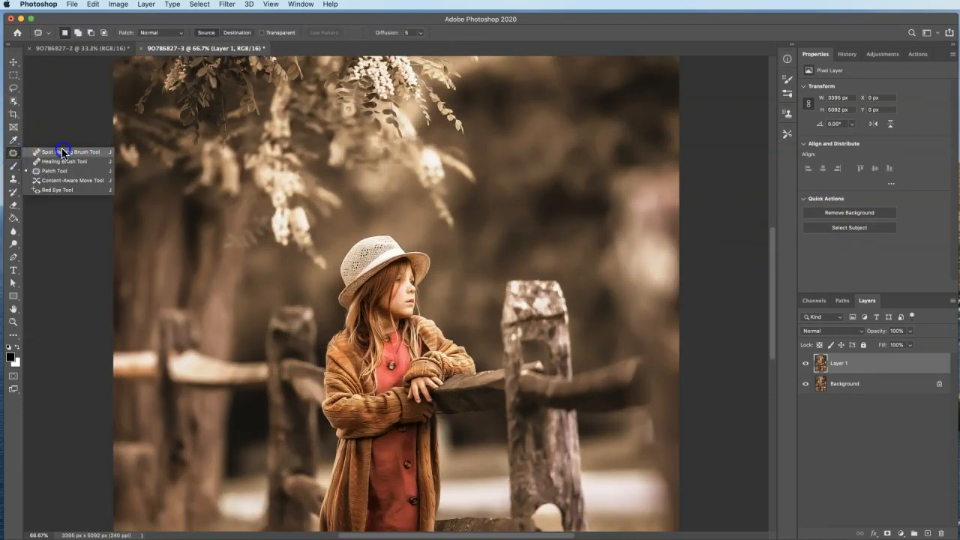
left_click(63, 153)
left_click_drag(767, 300, 763, 347)
left_click(411, 394)
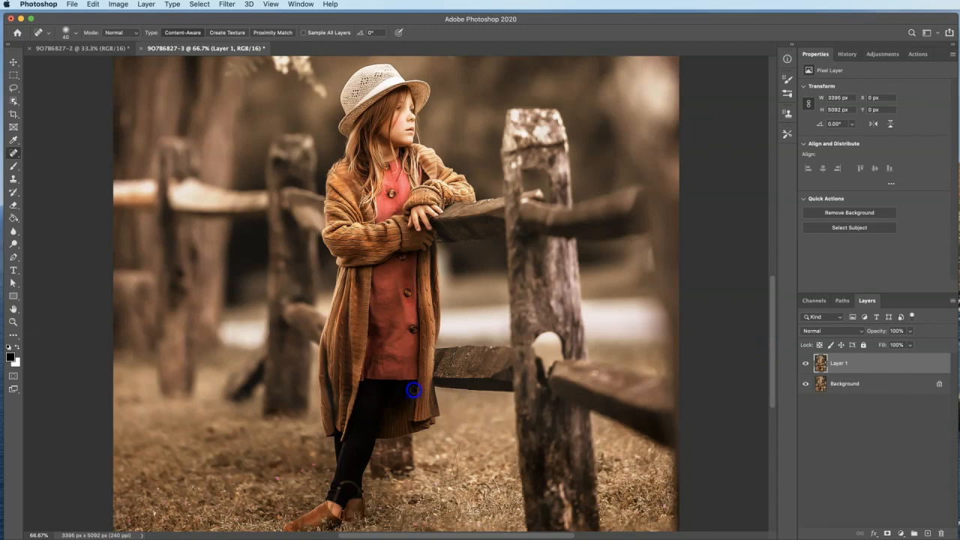
key("b")
Step: Add a Curves adjustment layer and darken the midtones slightly with a point at input 138, output 128
key("super+minus")
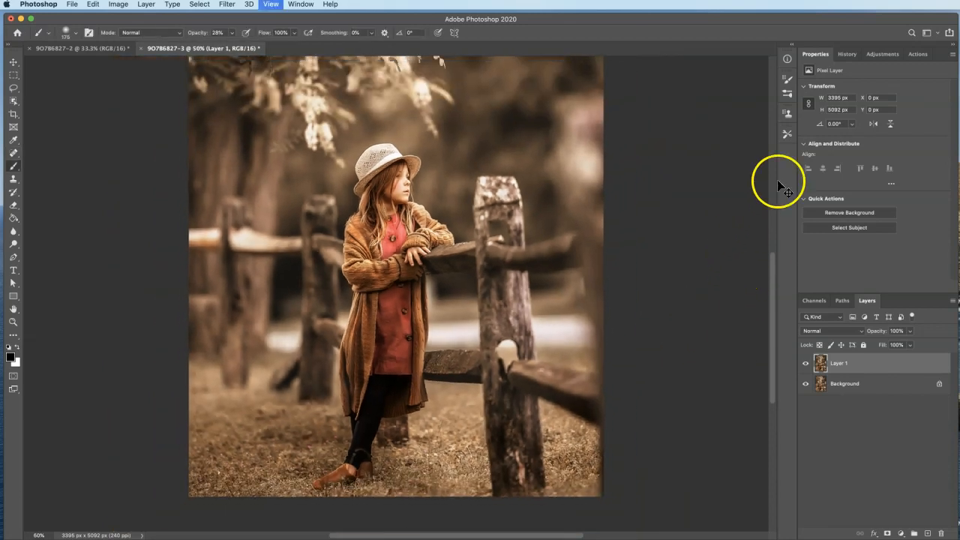
key("super+minus")
left_click(883, 54)
left_click(847, 75)
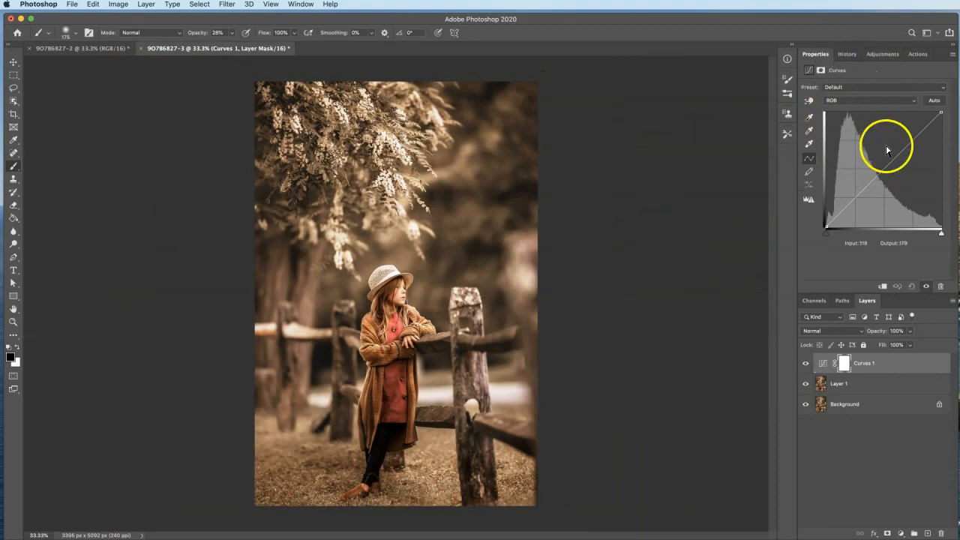
left_click_drag(889, 166, 888, 167)
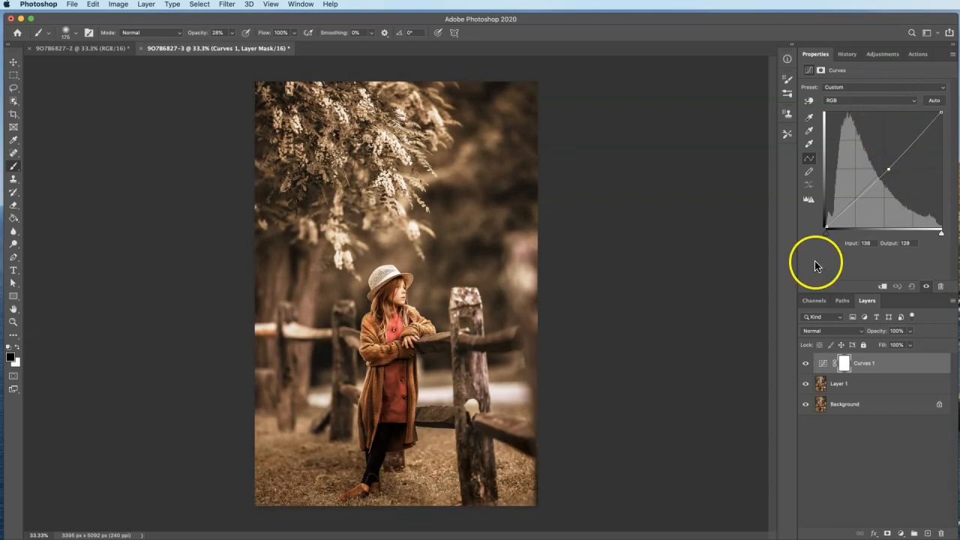
Step: Compare the image with and without the new Curves layer, and against the unedited photo in document 9O7B6827-2
left_click(807, 363)
left_click(809, 361)
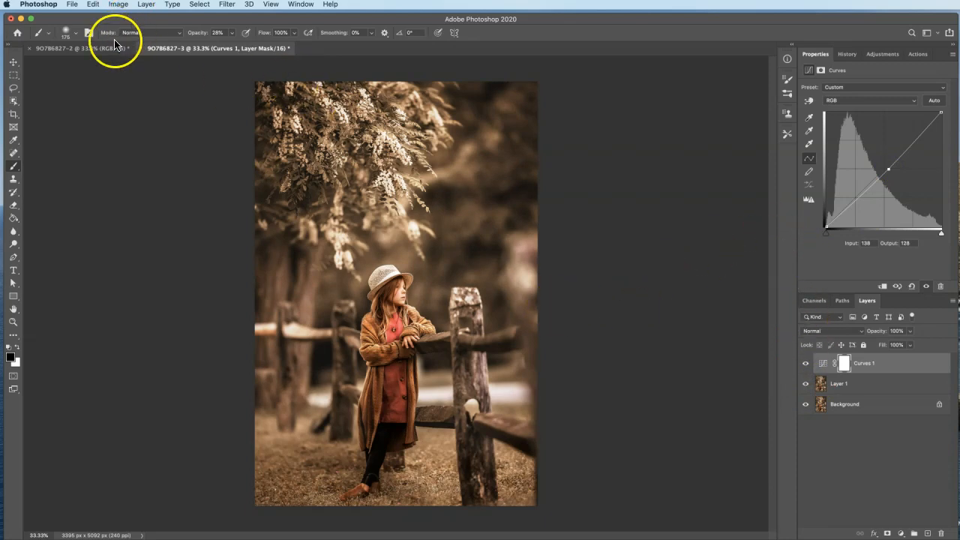
left_click(98, 50)
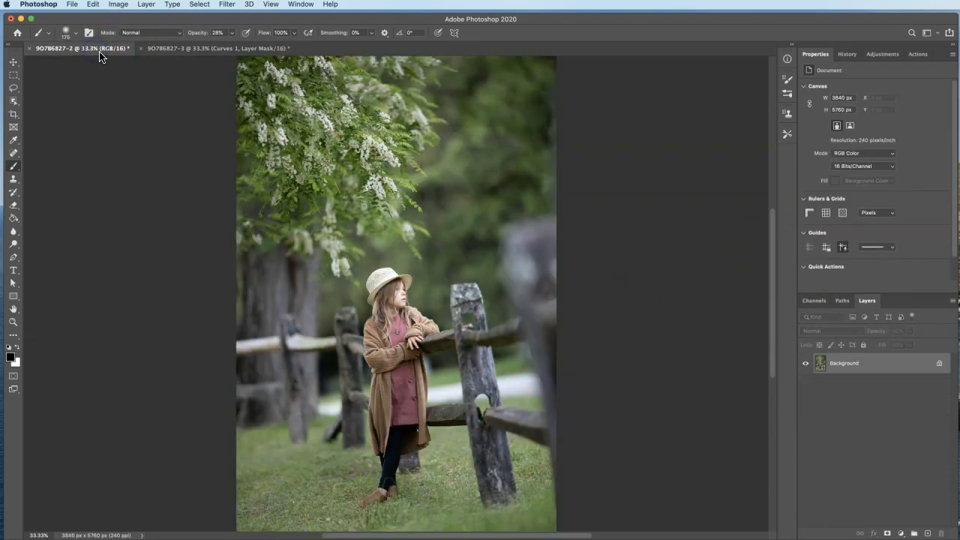
left_click(212, 50)
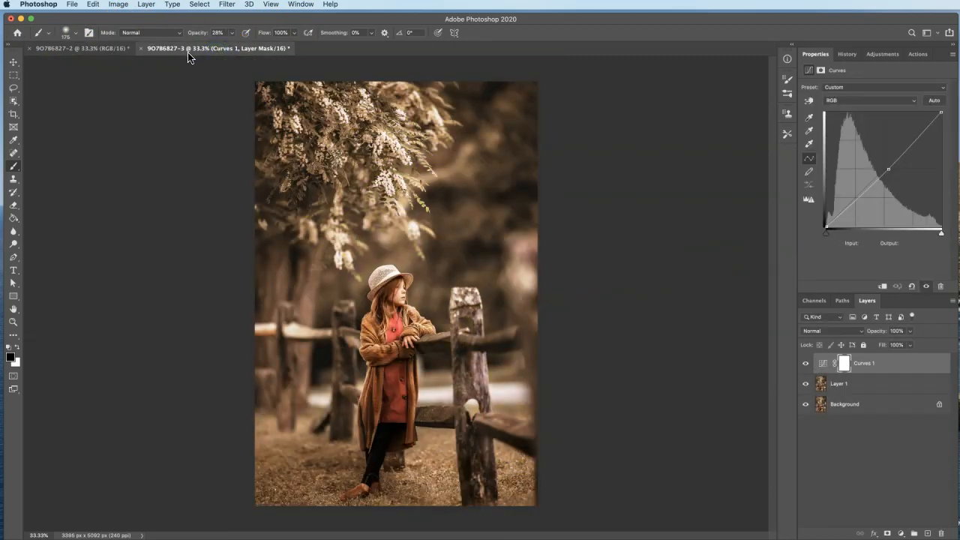